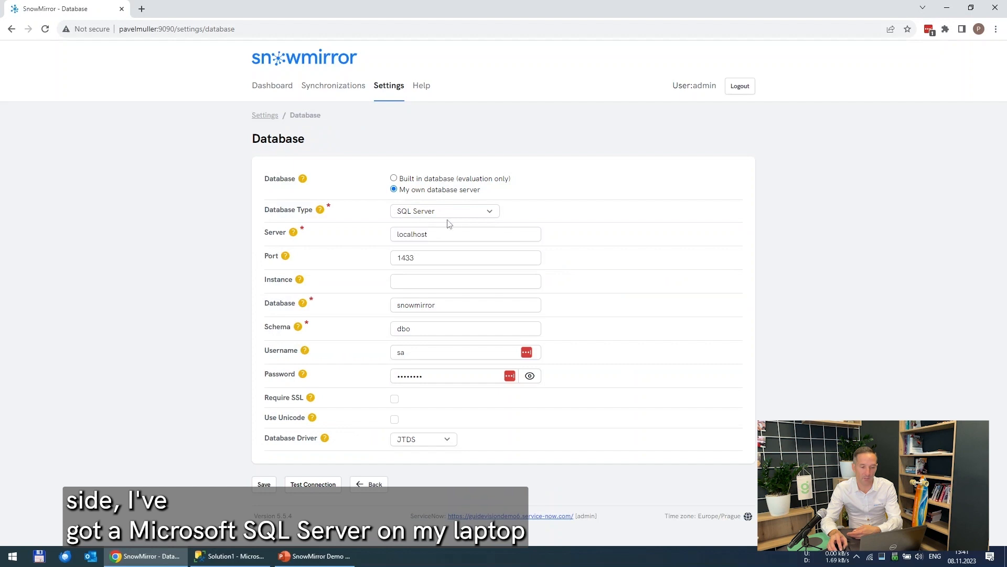
Step: Review the database connection settings, then return to Application Settings
{"action": "left_click", "coordinate": [438, 234]}
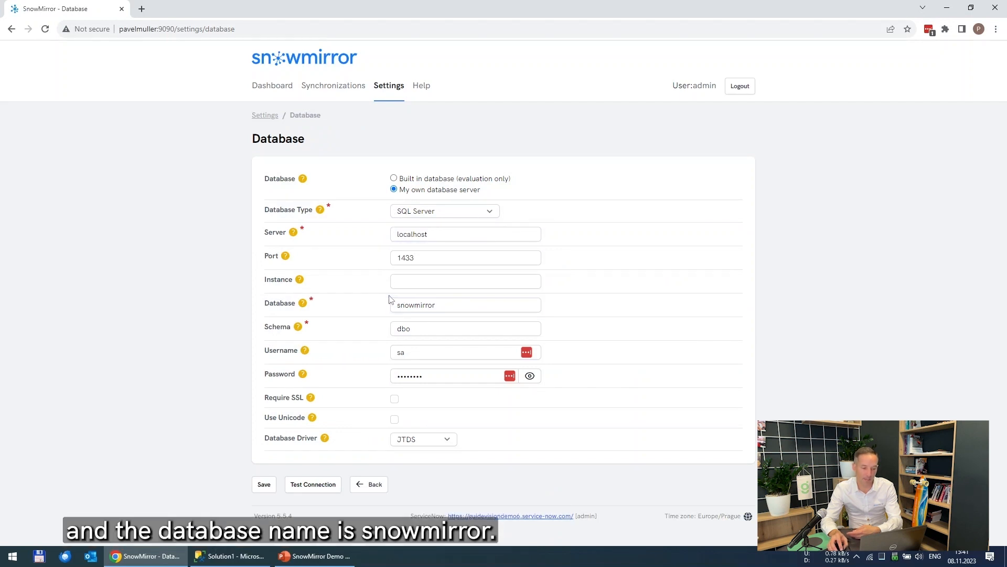
{"action": "left_click", "coordinate": [440, 311]}
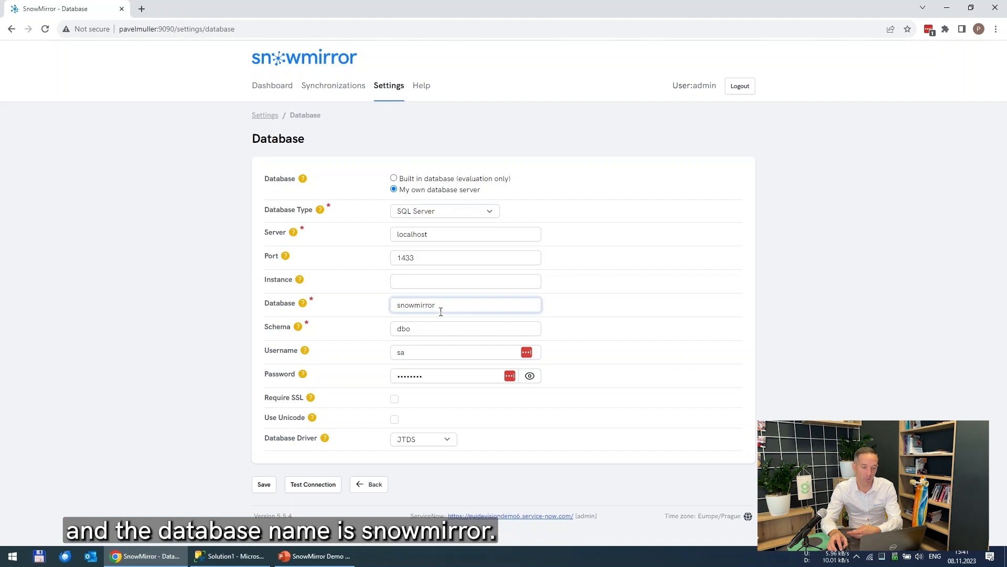
{"action": "left_click", "coordinate": [210, 259]}
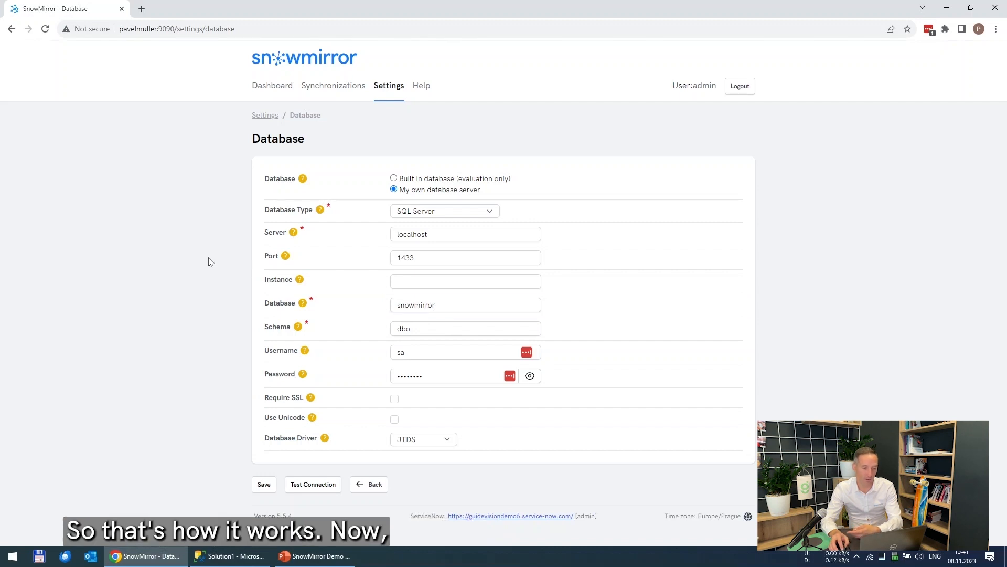
{"action": "key", "text": "alt+Left"}
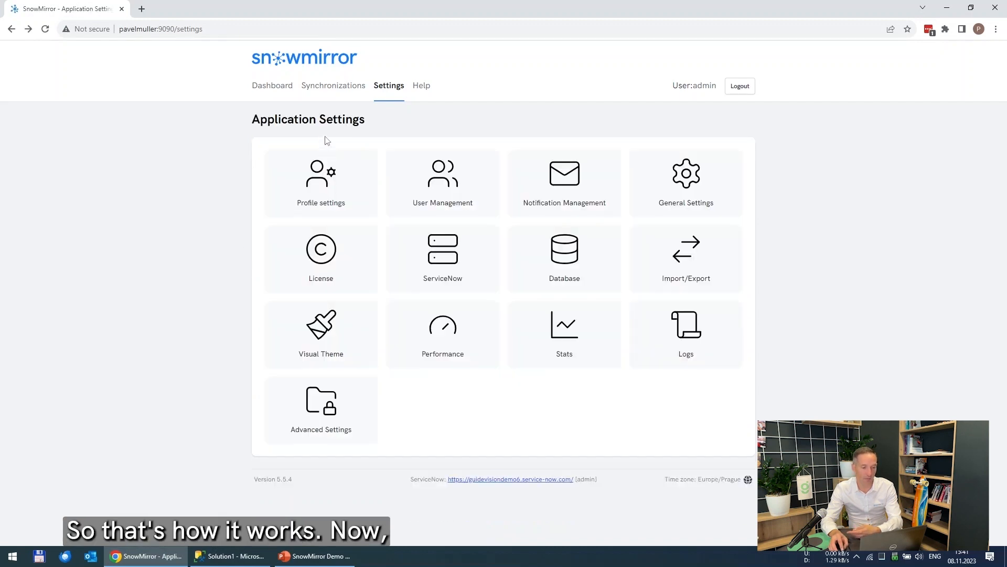
Step: Open the synchronization overview and start a new synchronization
{"action": "left_click", "coordinate": [331, 88]}
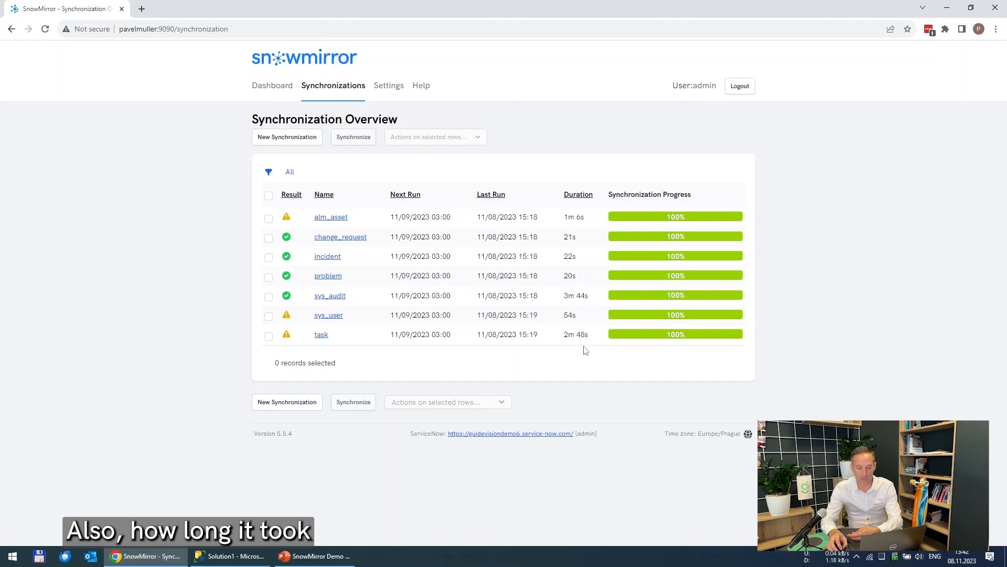
{"action": "mouse_move", "coordinate": [647, 340]}
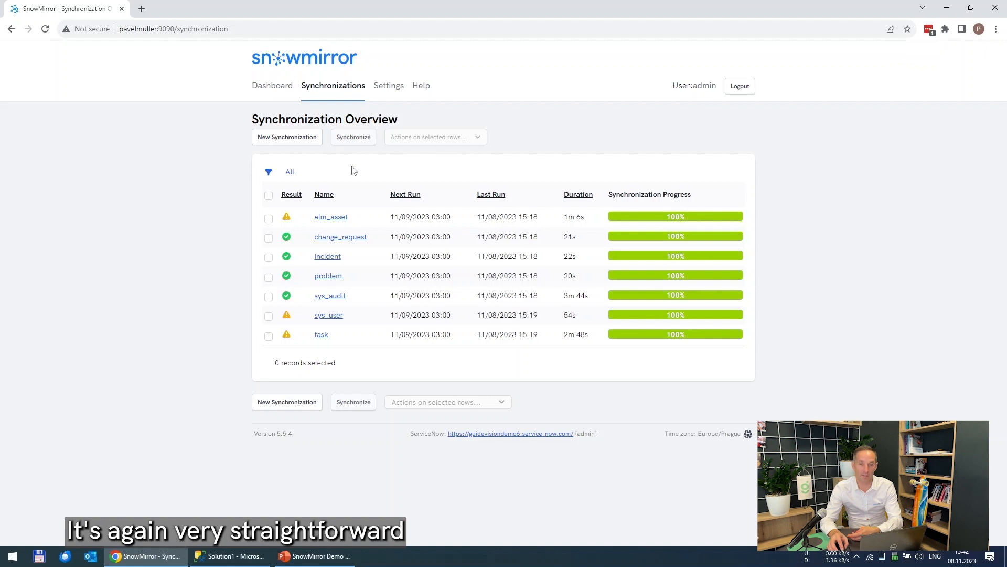
{"action": "left_click", "coordinate": [281, 138]}
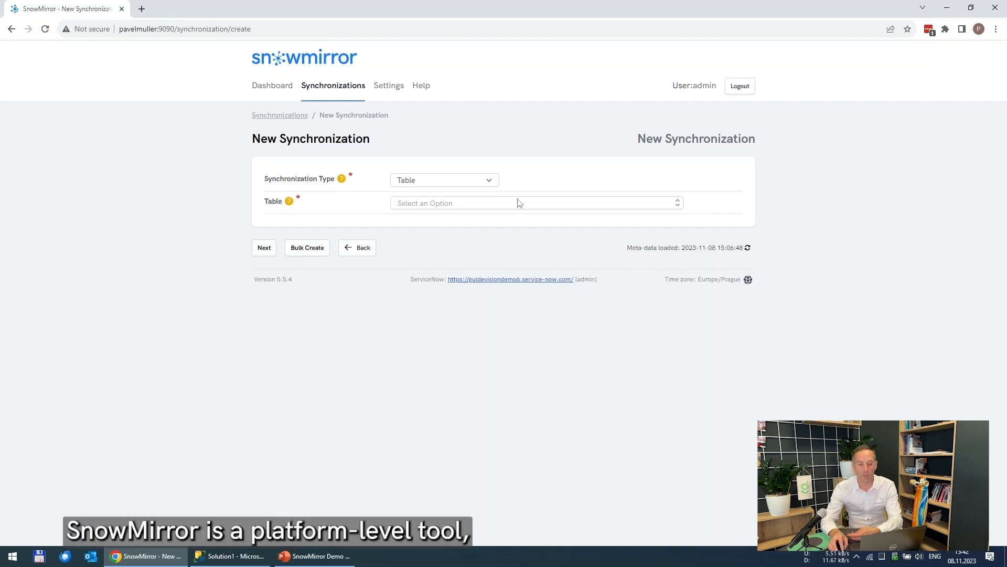
Step: Choose the cmdb_ci table for the new table synchronization and continue to its settings
{"action": "left_click", "coordinate": [678, 205]}
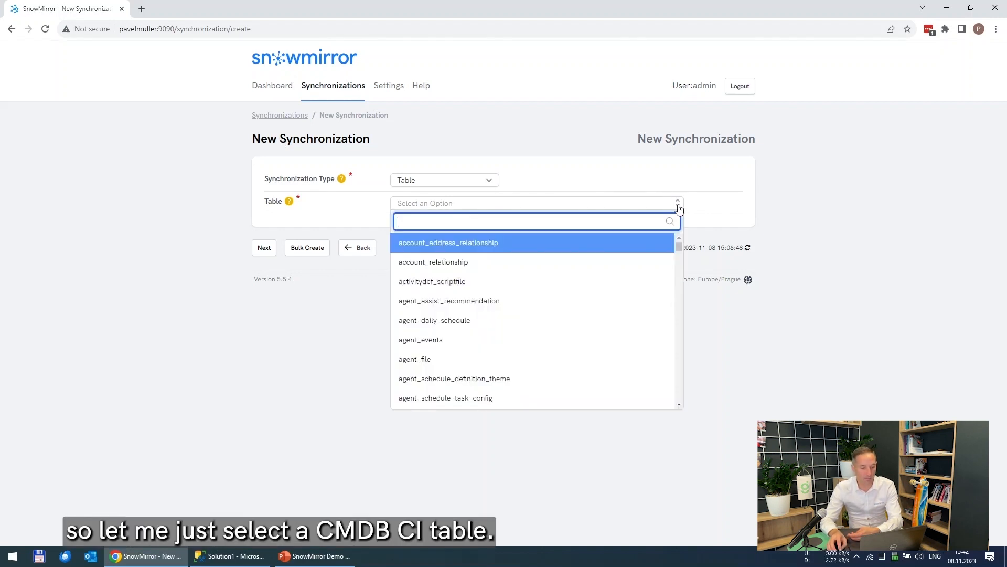
{"action": "type", "text": "cm"}
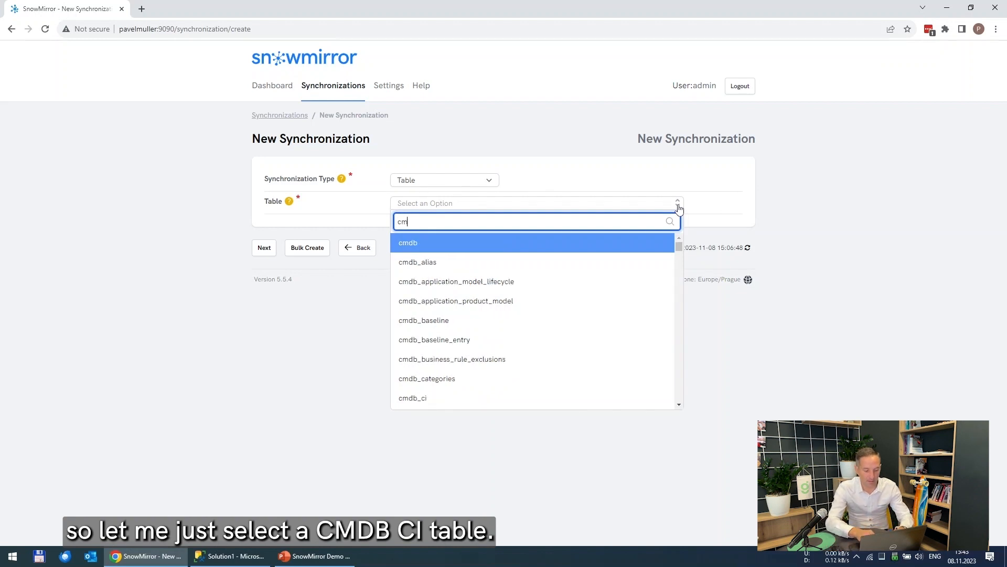
{"action": "type", "text": "db_ci"}
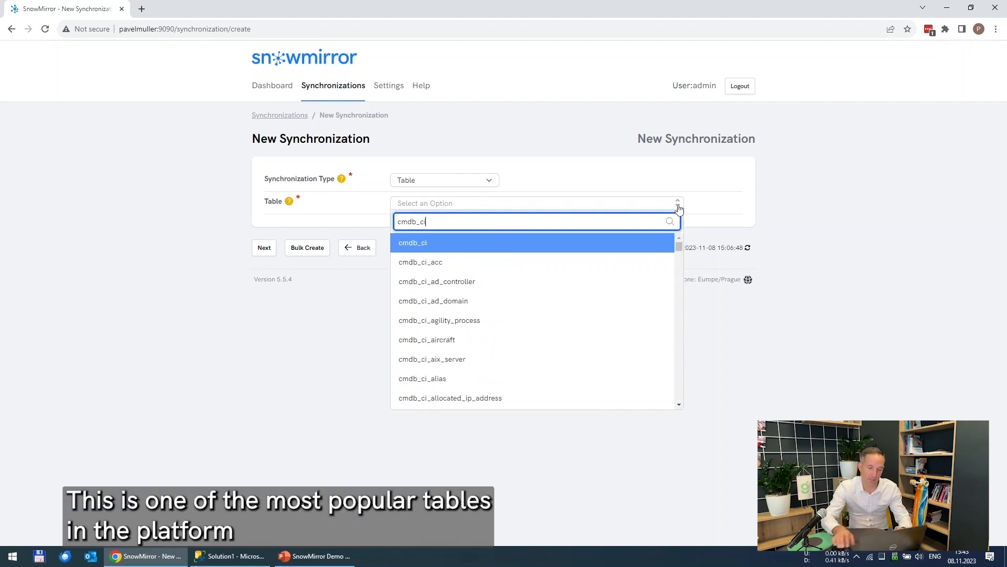
{"action": "left_click", "coordinate": [423, 245]}
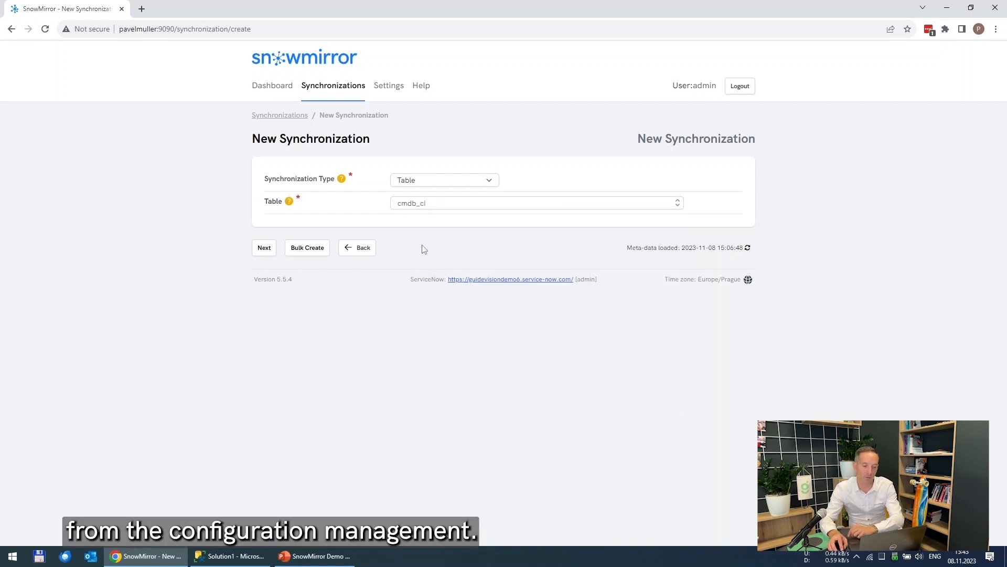
{"action": "left_click", "coordinate": [264, 249]}
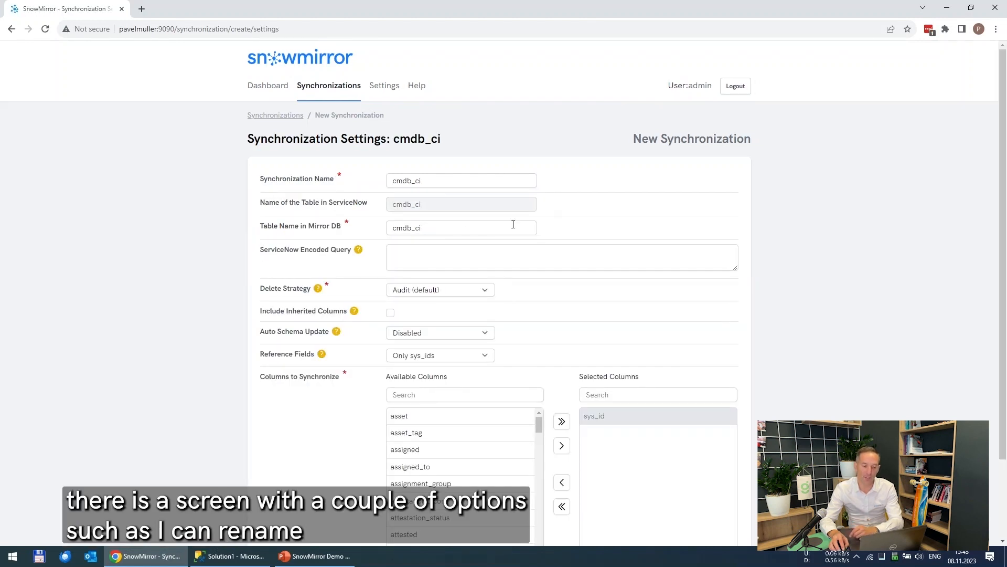
Step: Examine the synchronization settings fields, including the mirror table name and encoded query
{"action": "scroll", "coordinate": [562, 202], "scroll_direction": "down", "scroll_amount": 1}
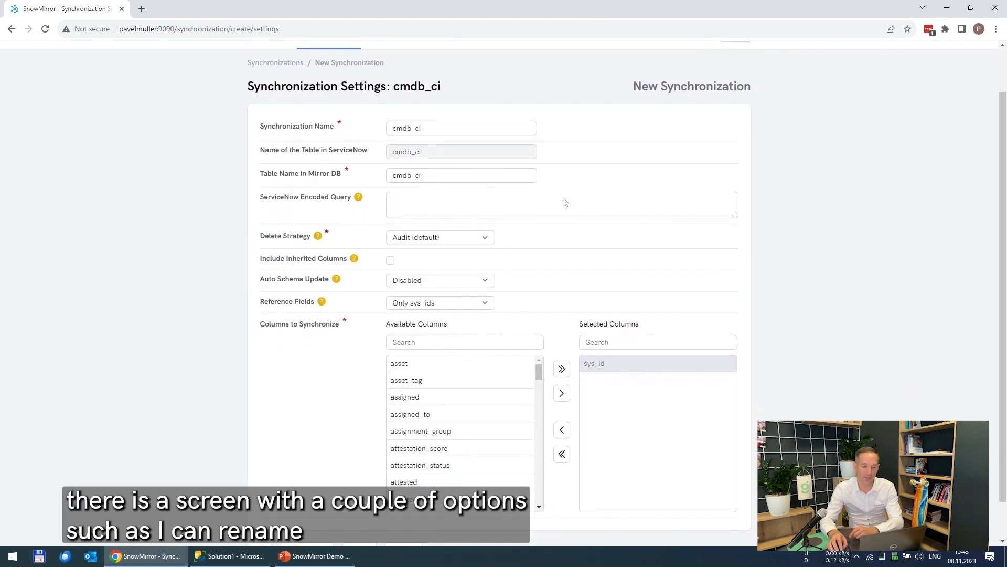
{"action": "left_click", "coordinate": [434, 173]}
{"action": "left_click", "coordinate": [433, 174]}
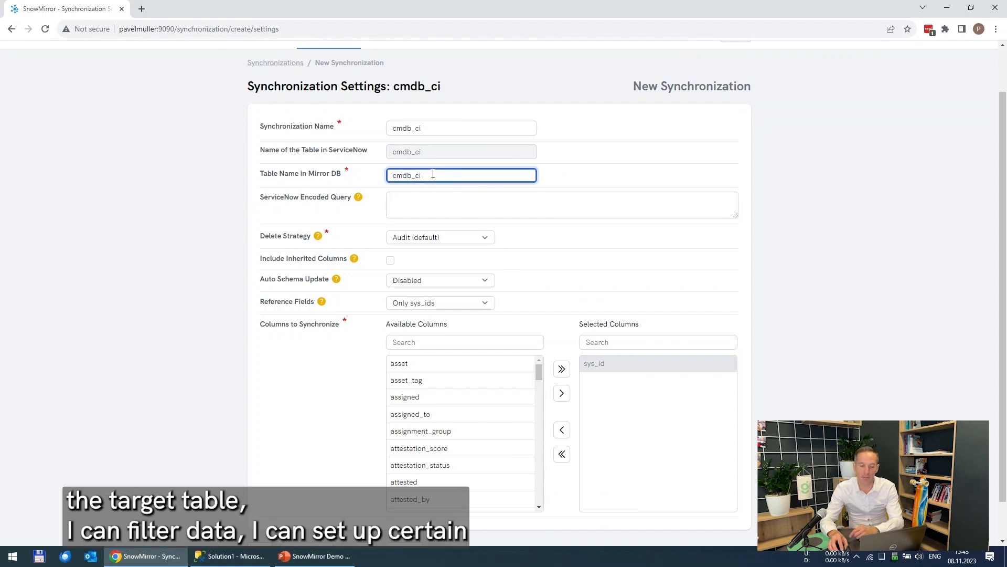
{"action": "left_click", "coordinate": [397, 205]}
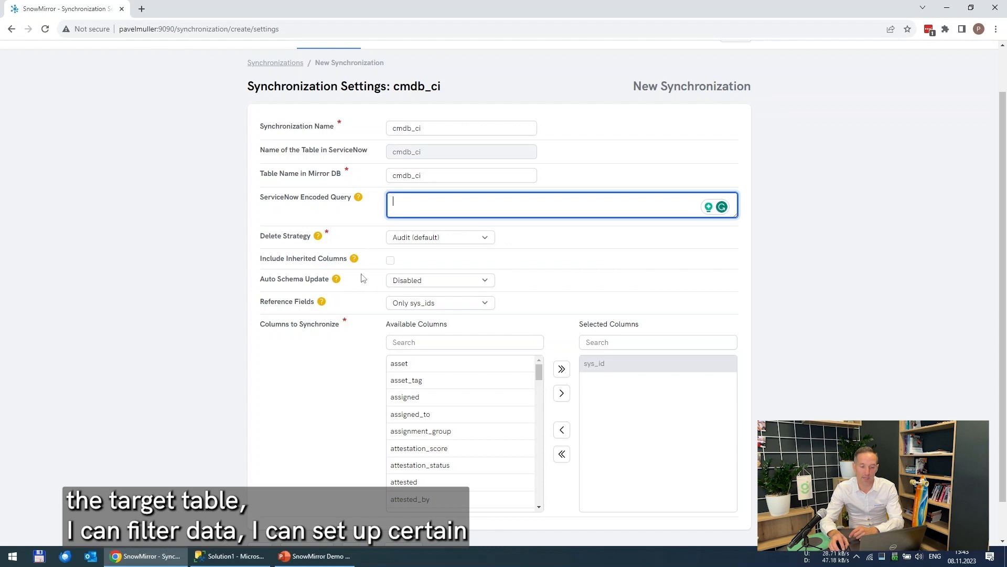
{"action": "scroll", "coordinate": [215, 314], "scroll_direction": "down", "scroll_amount": 1}
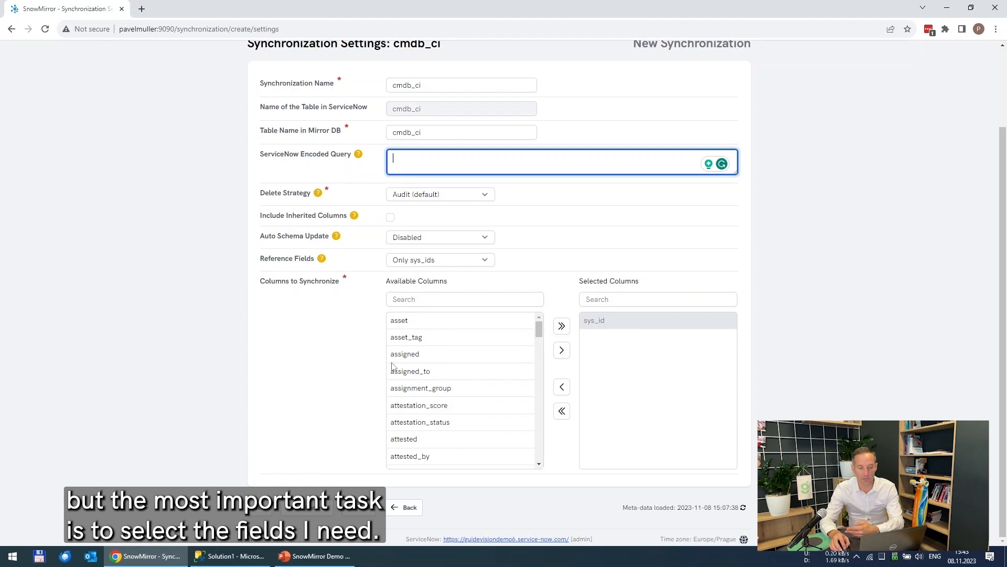
Step: Move all available columns to the selected list and move them all back
{"action": "left_click", "coordinate": [565, 329]}
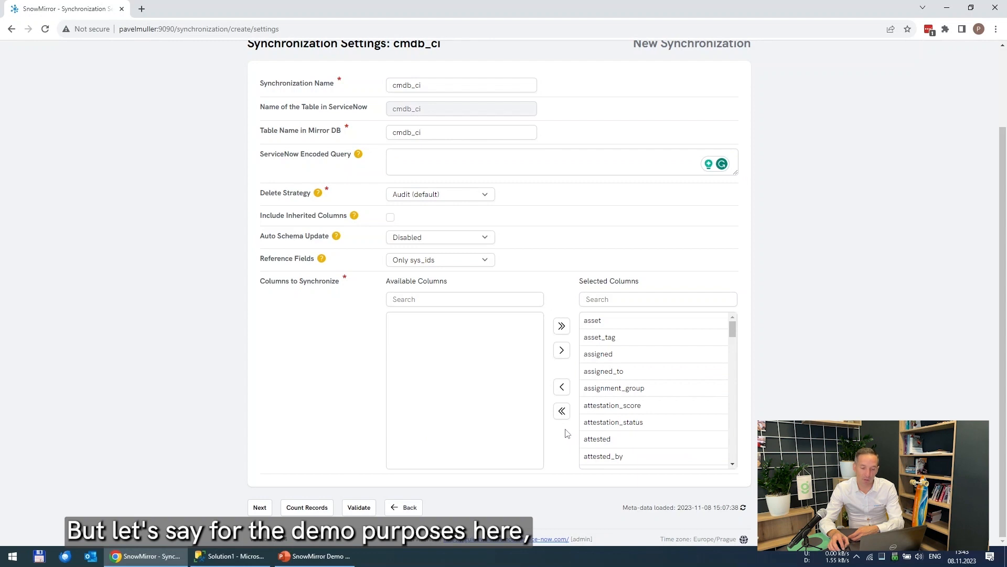
{"action": "left_click", "coordinate": [562, 412]}
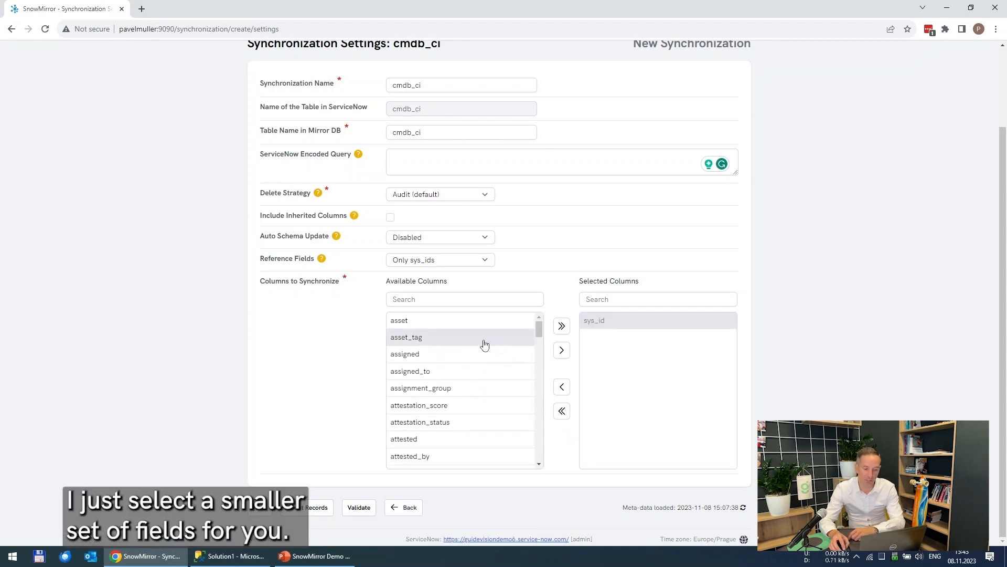
Step: Add asset_tag, assigned_to, cost and serial_number to the columns to synchronize
{"action": "double_click", "coordinate": [431, 340]}
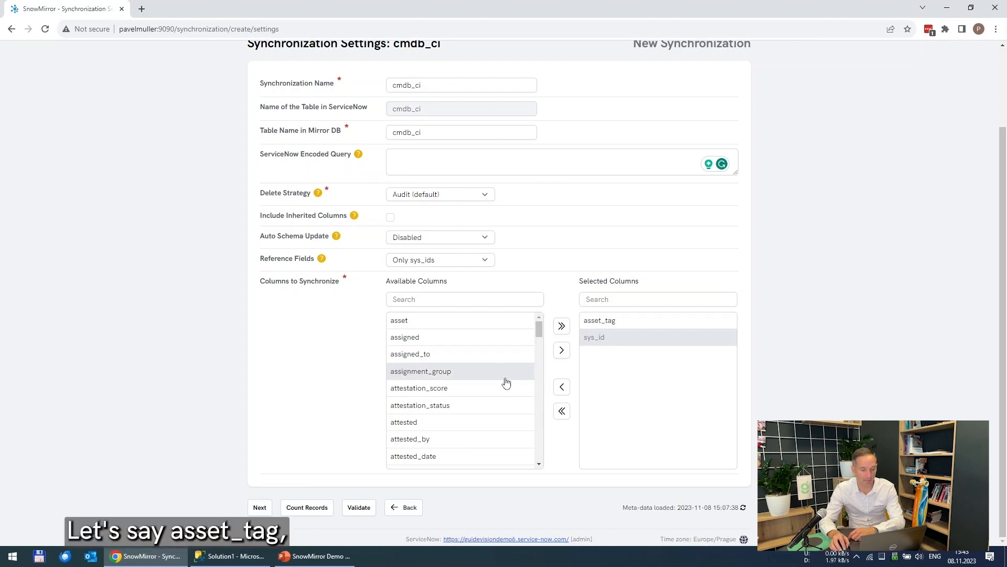
{"action": "double_click", "coordinate": [418, 354]}
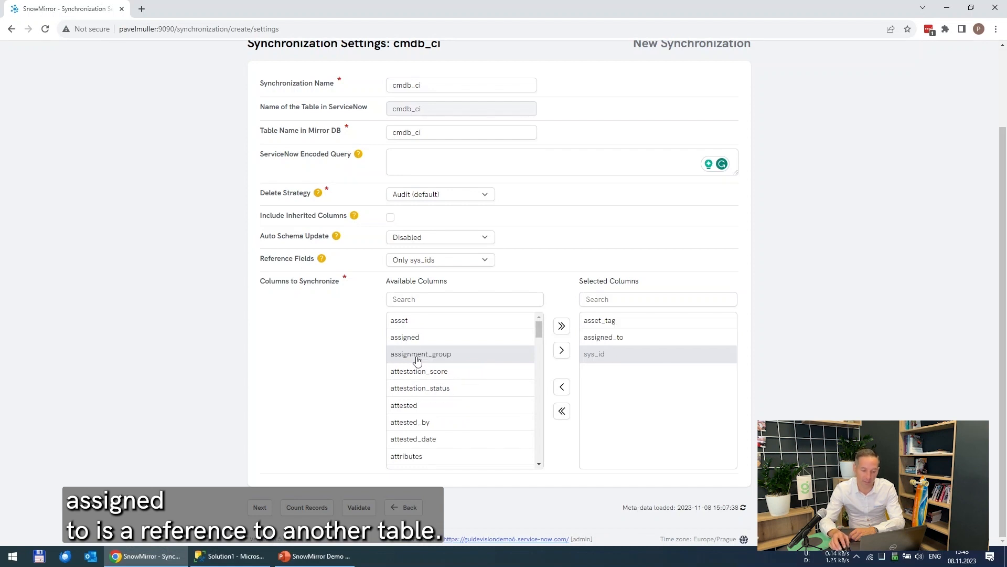
{"action": "scroll", "coordinate": [440, 349], "scroll_direction": "down", "scroll_amount": 4}
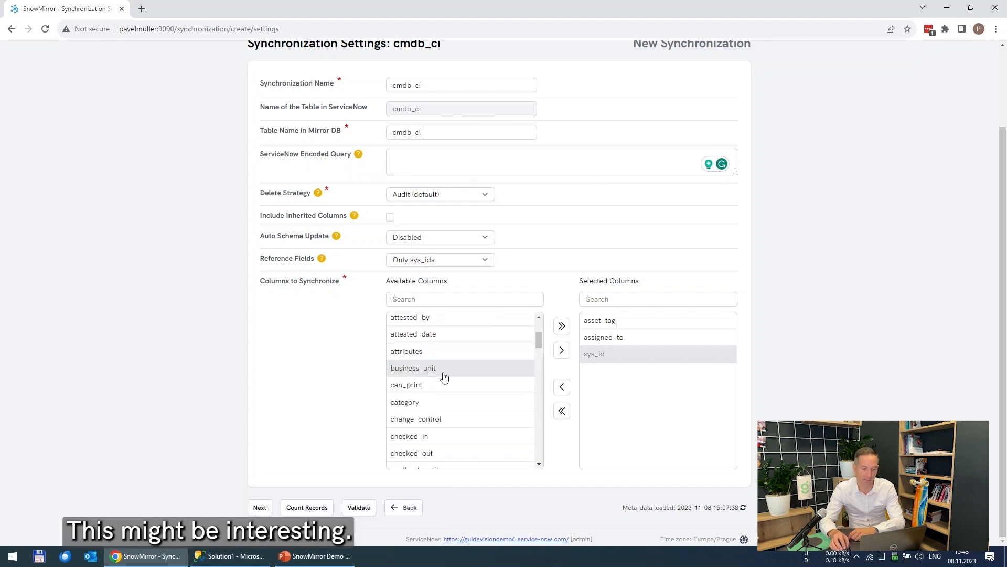
{"action": "scroll", "coordinate": [426, 437], "scroll_direction": "down", "scroll_amount": 1}
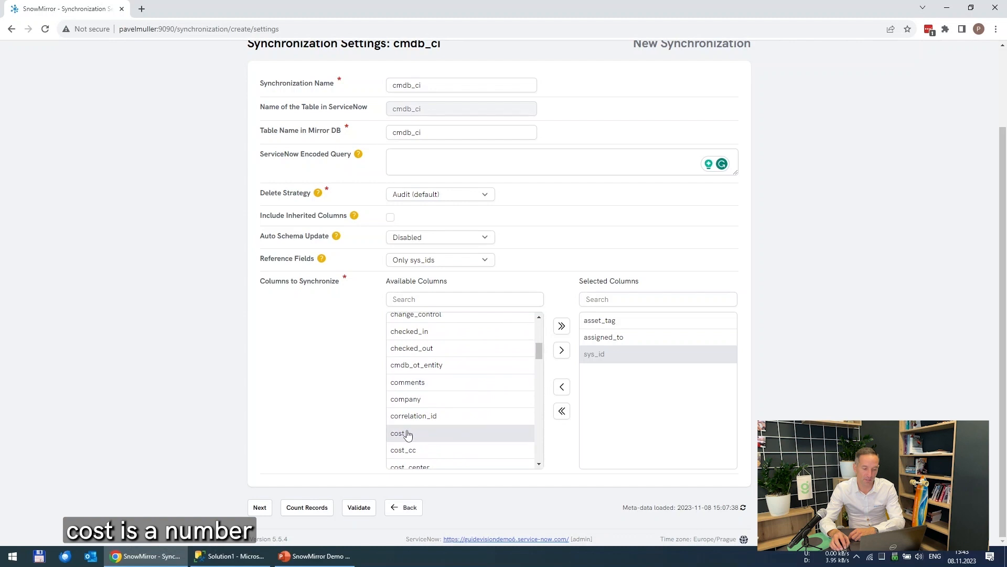
{"action": "double_click", "coordinate": [408, 435]}
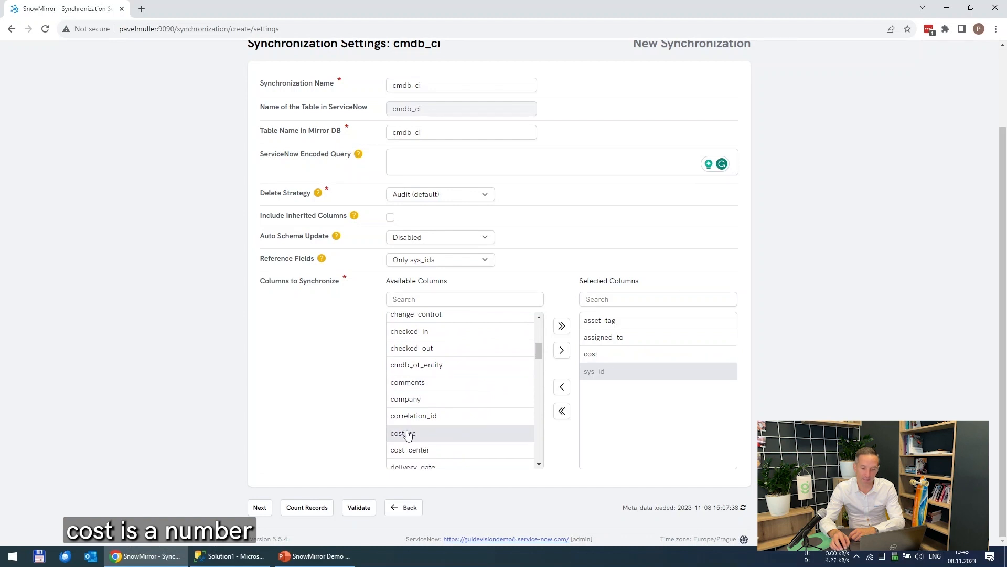
{"action": "left_click", "coordinate": [428, 299]}
{"action": "type", "text": "se"}
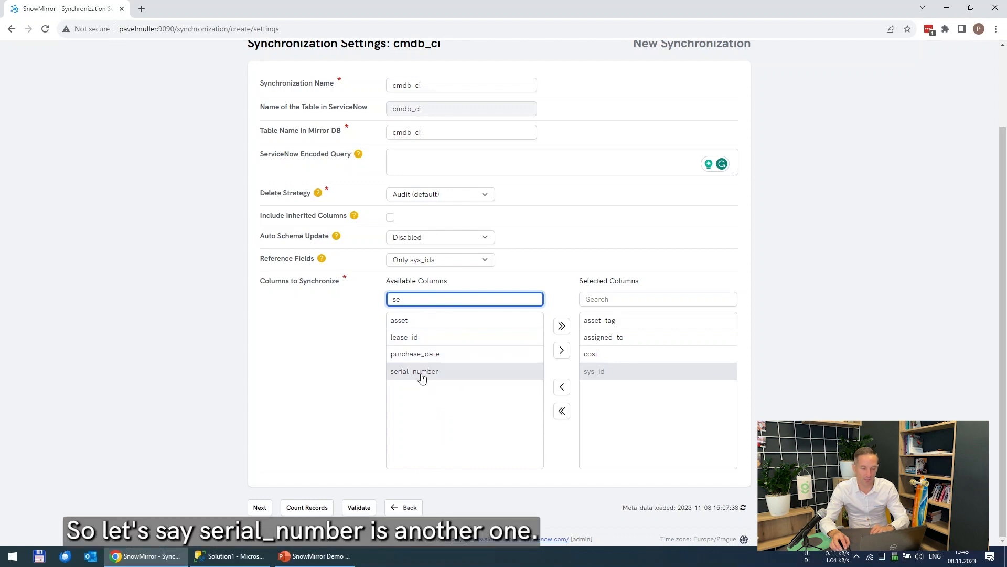
{"action": "double_click", "coordinate": [421, 375]}
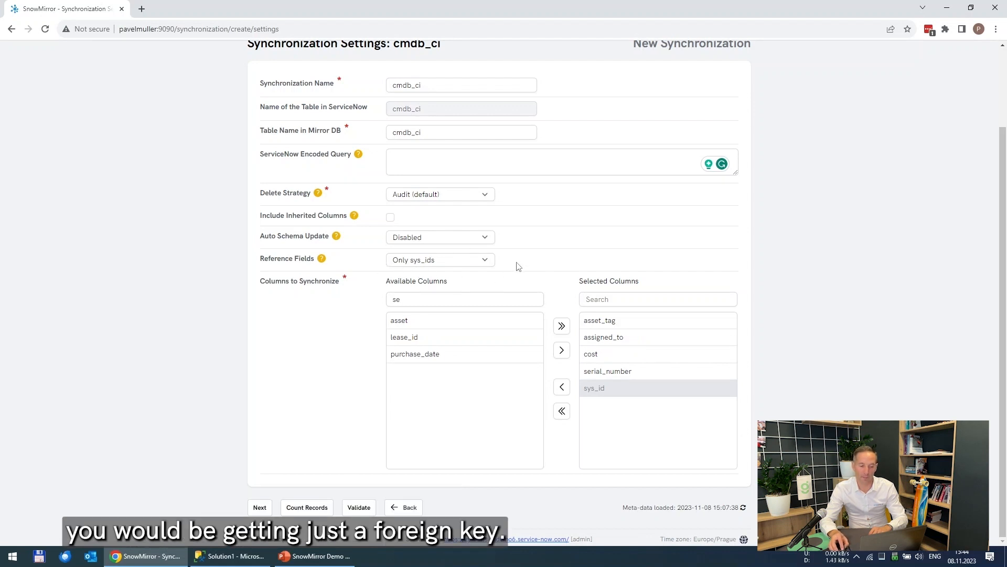
Step: Set Reference Fields to Both
{"action": "left_click", "coordinate": [486, 261]}
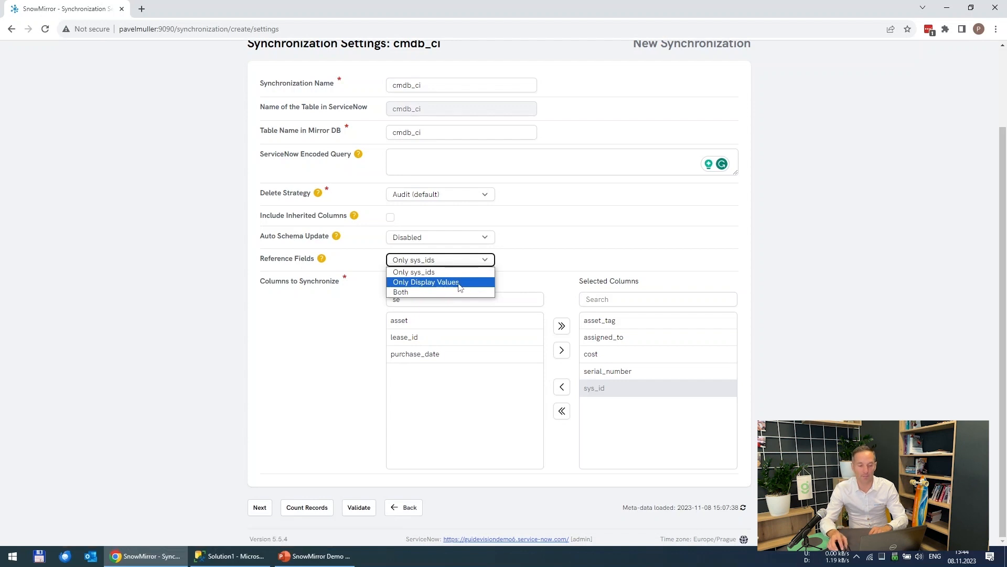
{"action": "left_click", "coordinate": [415, 293]}
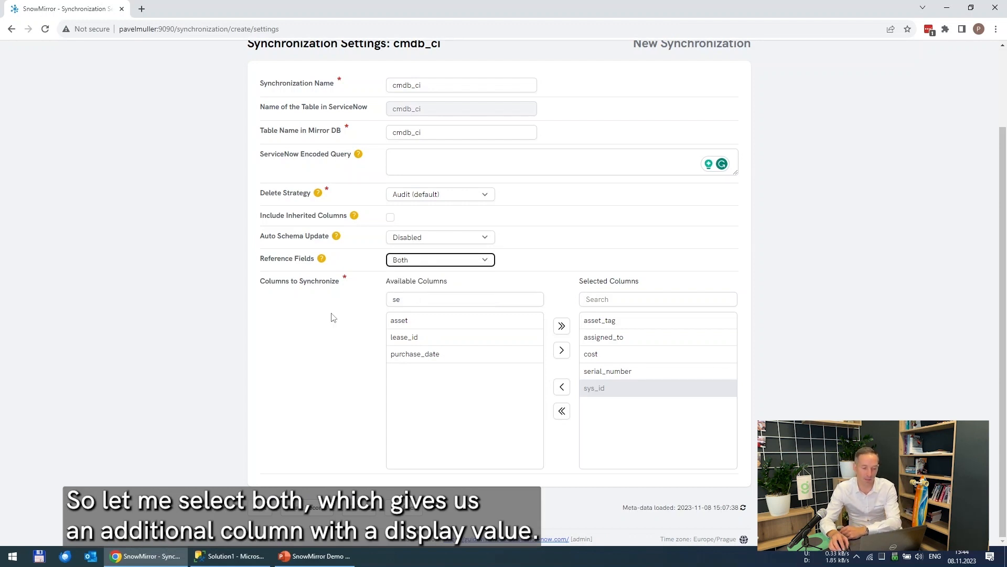
Step: Count the records in the cmdb_ci table and highlight the record count
{"action": "left_click", "coordinate": [310, 510]}
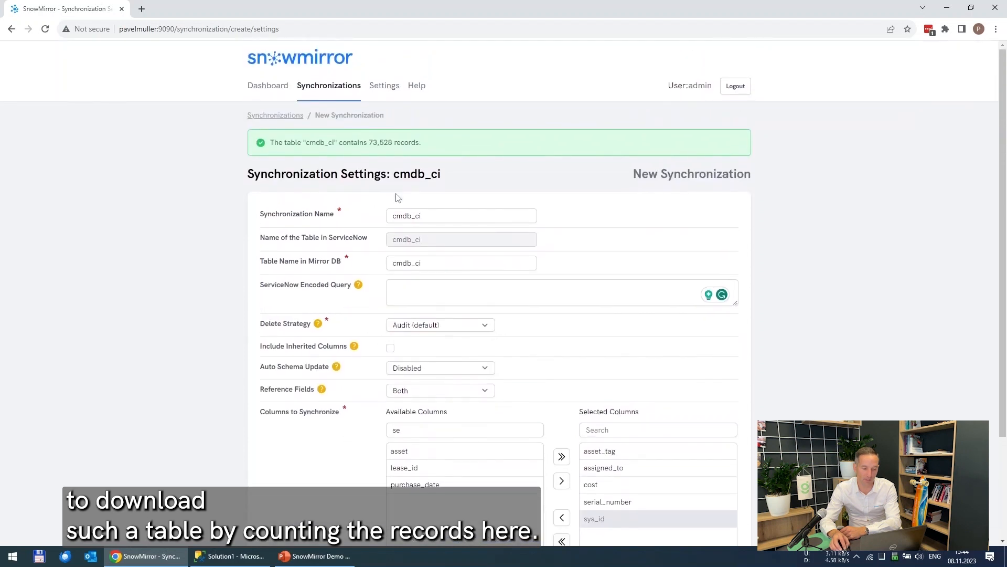
{"action": "left_click_drag", "start_coordinate": [369, 143], "coordinate": [396, 143]}
{"action": "left_click", "coordinate": [395, 144]}
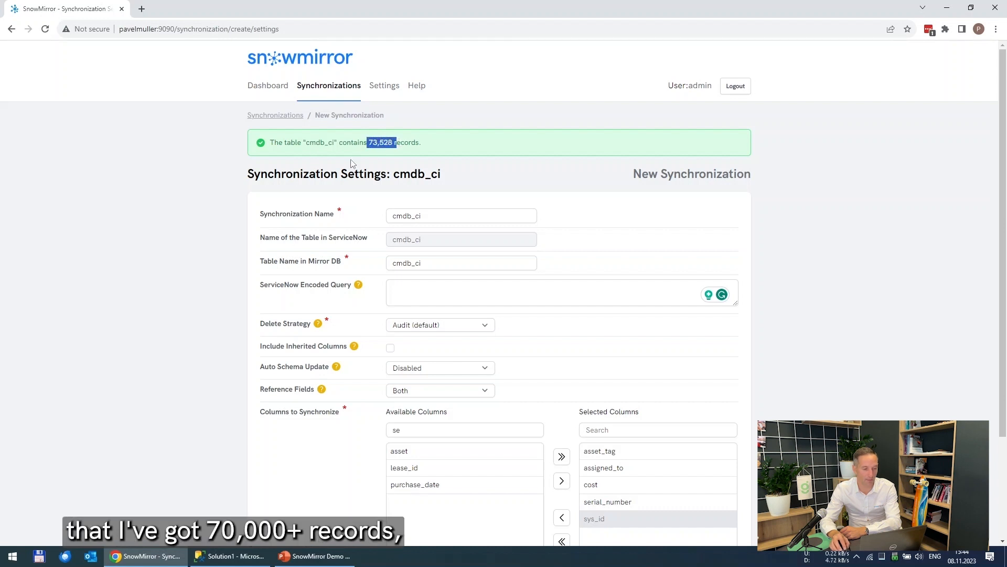
Step: Continue to the scheduler and set the synchronization interval to Periodically
{"action": "scroll", "coordinate": [243, 196], "scroll_direction": "down", "scroll_amount": 3}
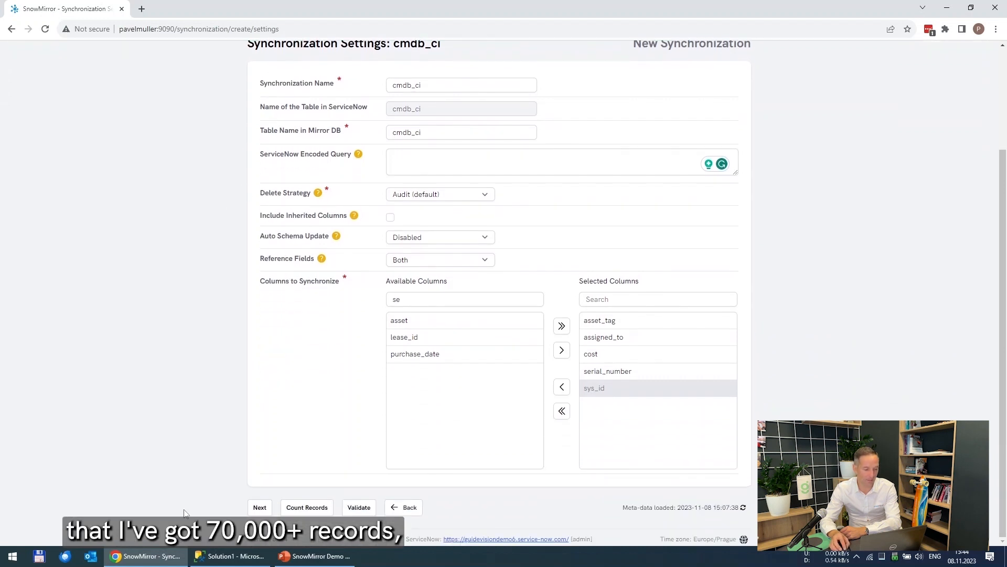
{"action": "left_click", "coordinate": [259, 508]}
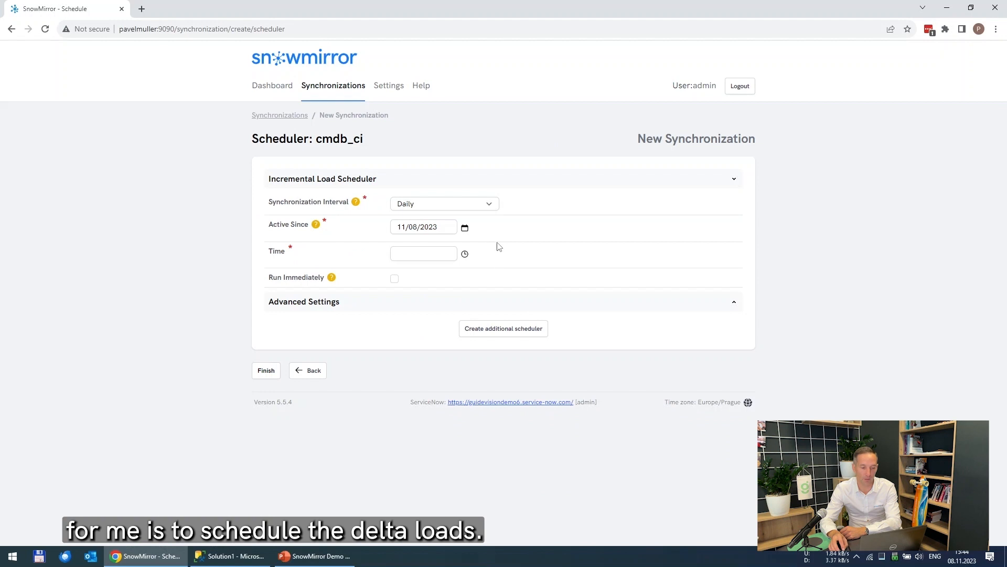
{"action": "left_click", "coordinate": [489, 205]}
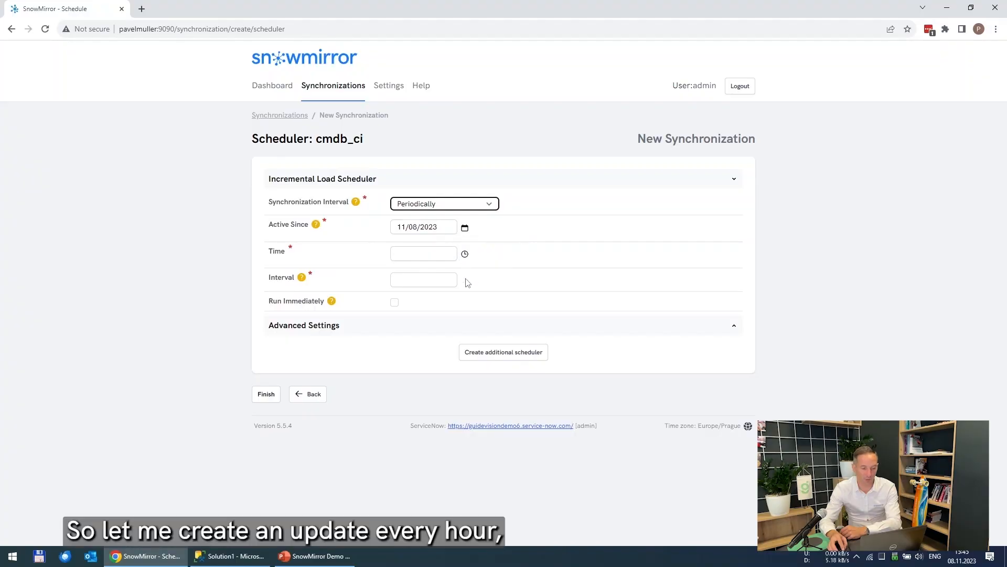
{"action": "left_click", "coordinate": [404, 256]}
Step: Set the scheduler start time to 00:00 and the interval to 60 minutes, then finish creating the synchronization
{"action": "left_click", "coordinate": [404, 256]}
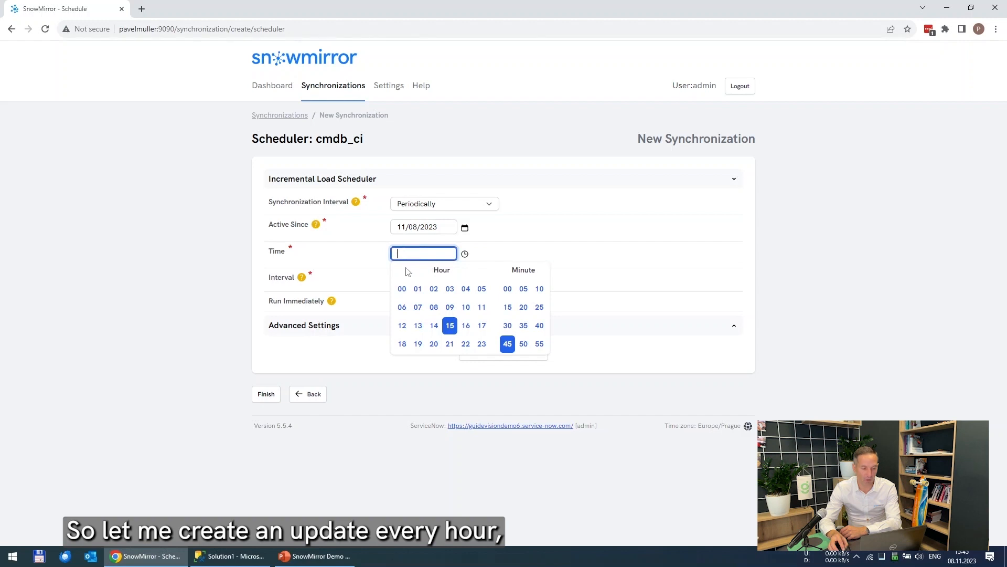
{"action": "left_click", "coordinate": [407, 292]}
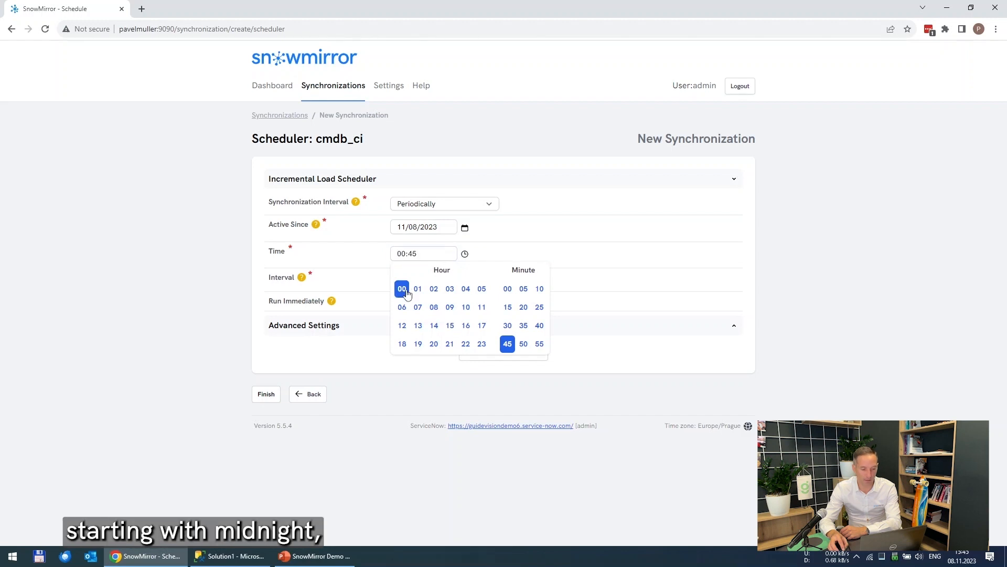
{"action": "left_click", "coordinate": [506, 289]}
{"action": "left_click", "coordinate": [412, 280]}
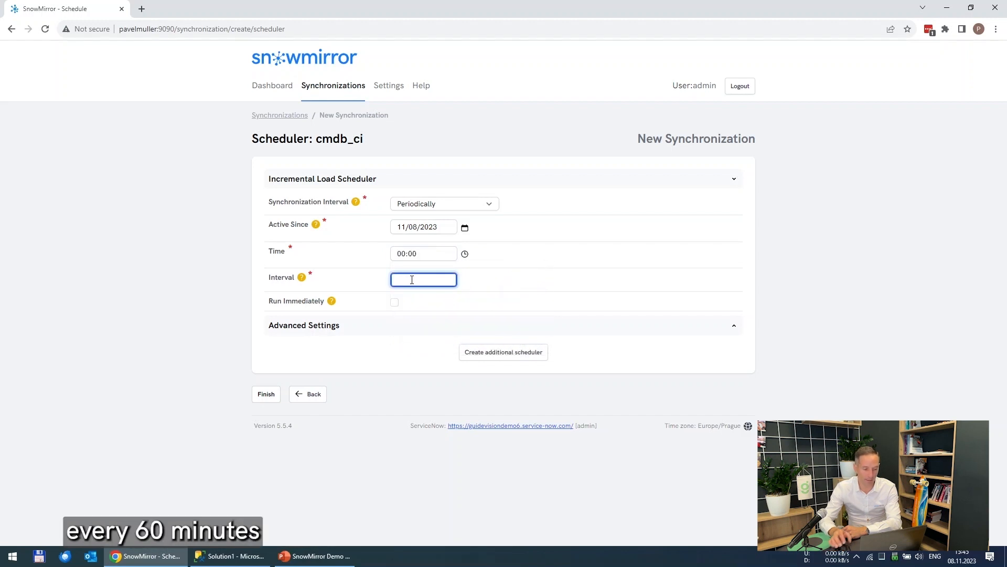
{"action": "type", "text": "60"}
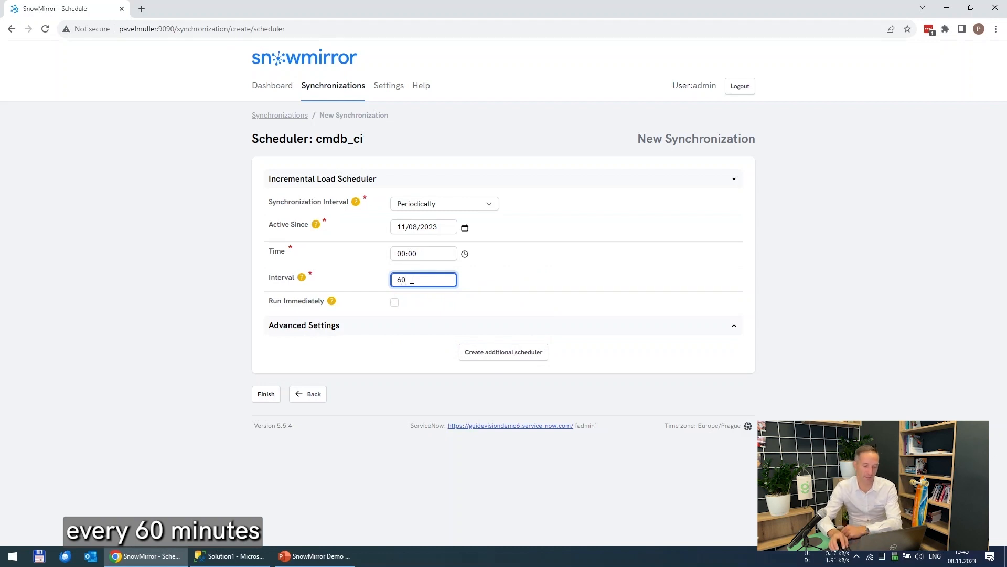
{"action": "left_click", "coordinate": [267, 397]}
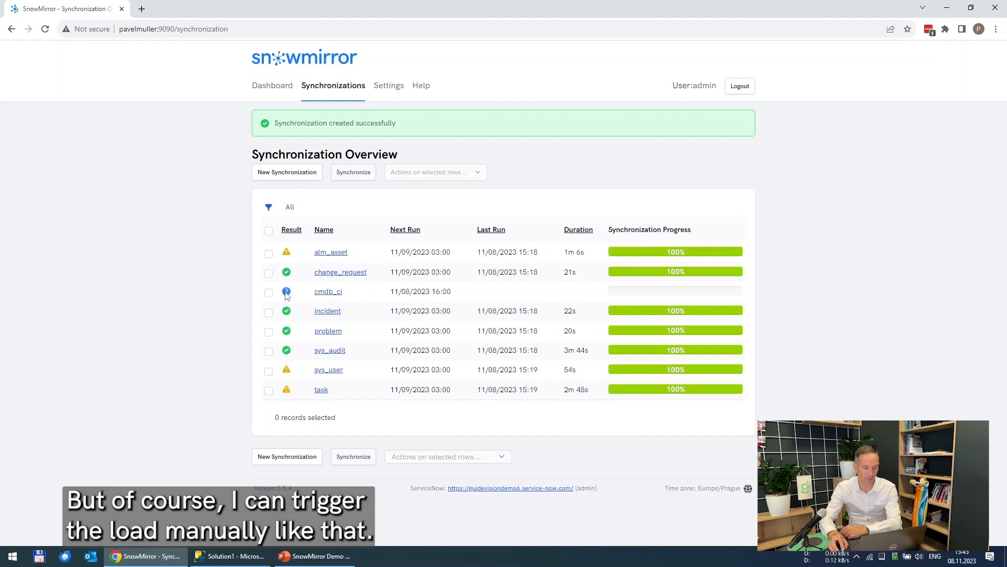
Step: Select the cmdb_ci synchronization and trigger it manually
{"action": "left_click", "coordinate": [269, 292]}
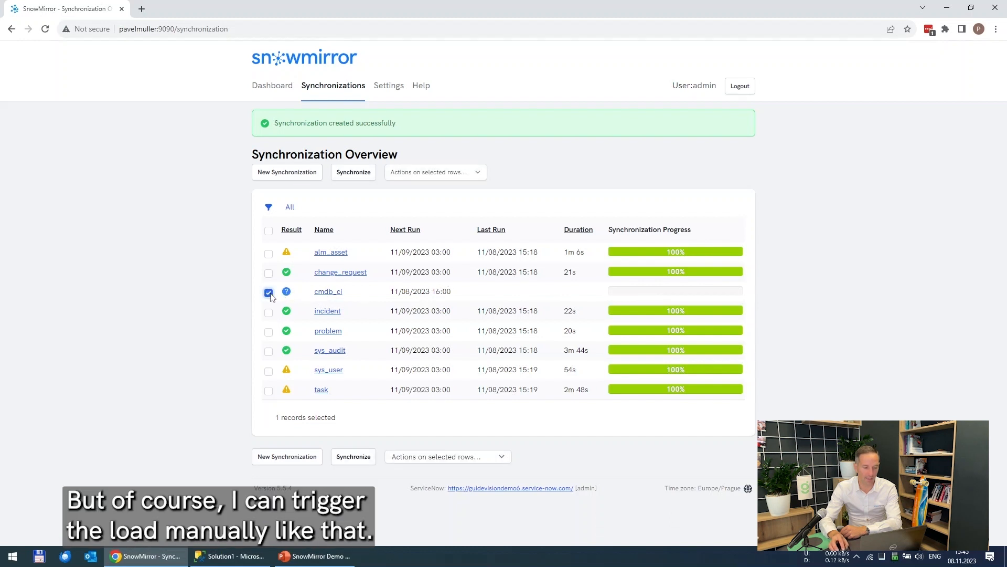
{"action": "left_click", "coordinate": [356, 179]}
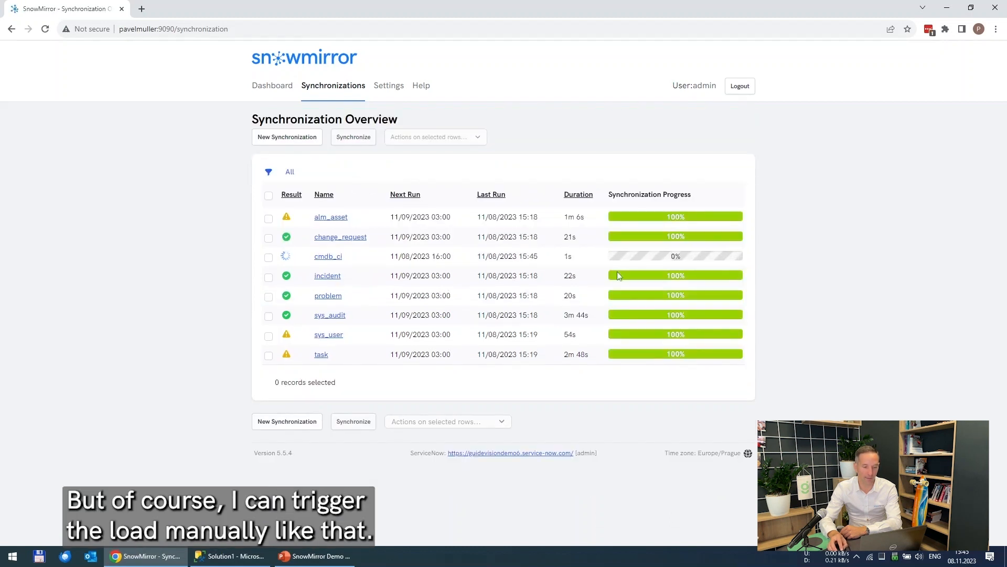
{"action": "mouse_move", "coordinate": [684, 258]}
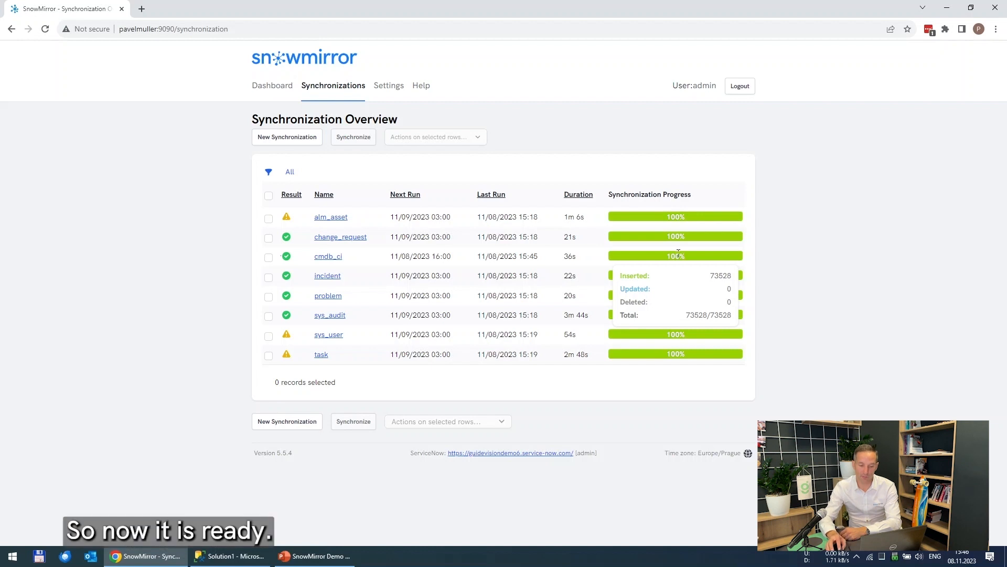
Step: Select the cmdb_ci synchronization again and run it once more for a delta load
{"action": "mouse_move", "coordinate": [288, 260]}
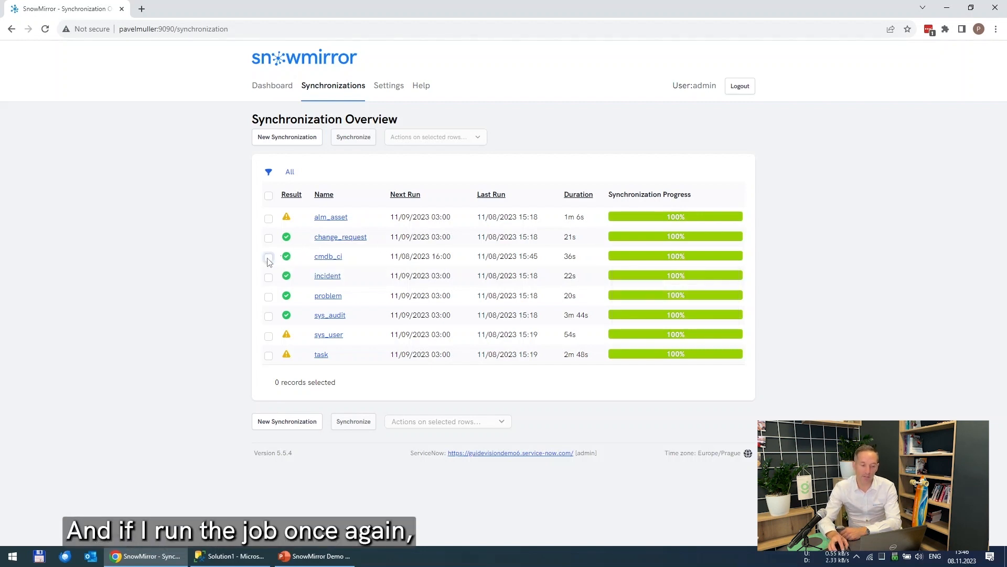
{"action": "left_click", "coordinate": [268, 257]}
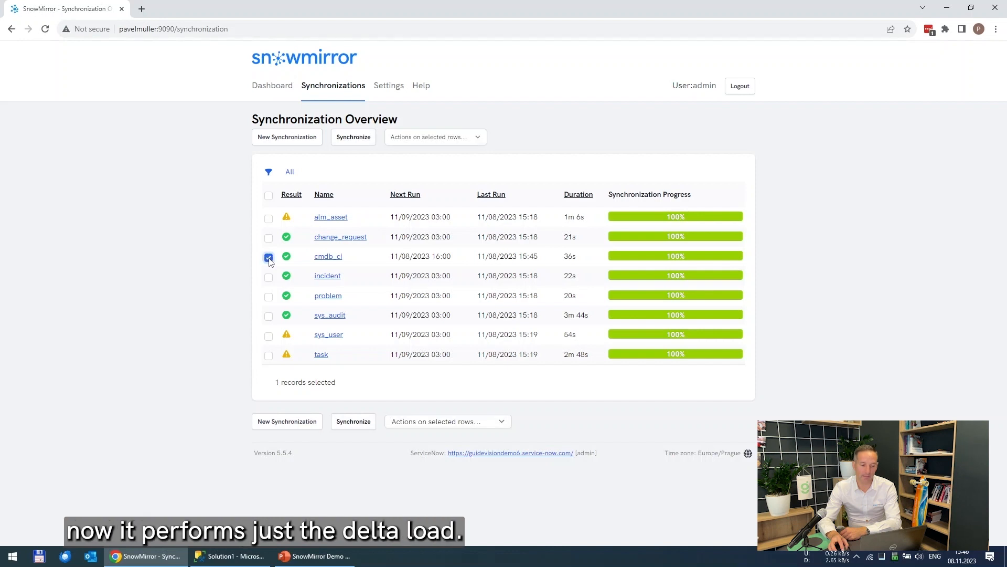
{"action": "left_click", "coordinate": [353, 137]}
{"action": "mouse_move", "coordinate": [638, 260]}
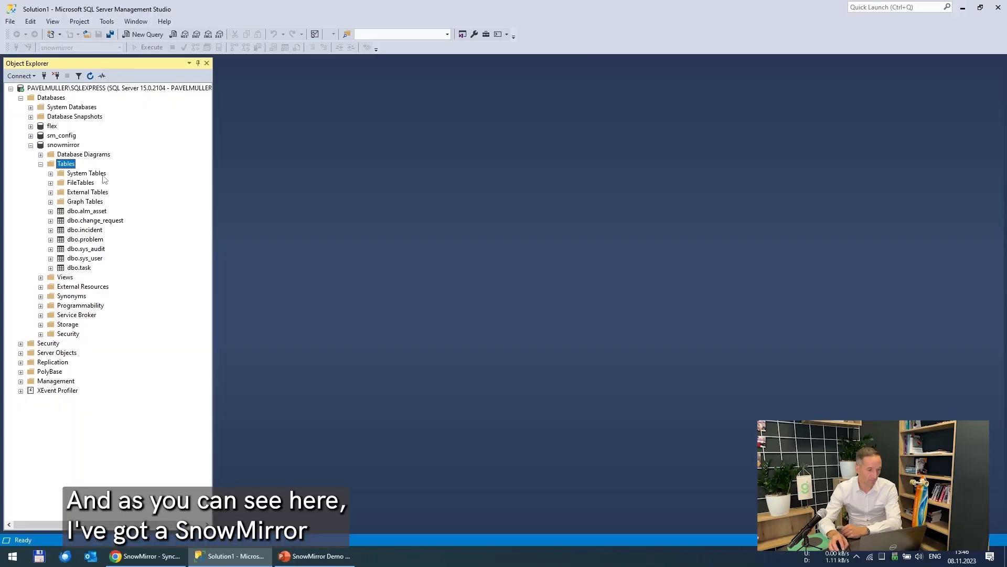
Step: In SQL Server Management Studio, refresh the Tables list of the snowmirror database
{"action": "left_click", "coordinate": [61, 146]}
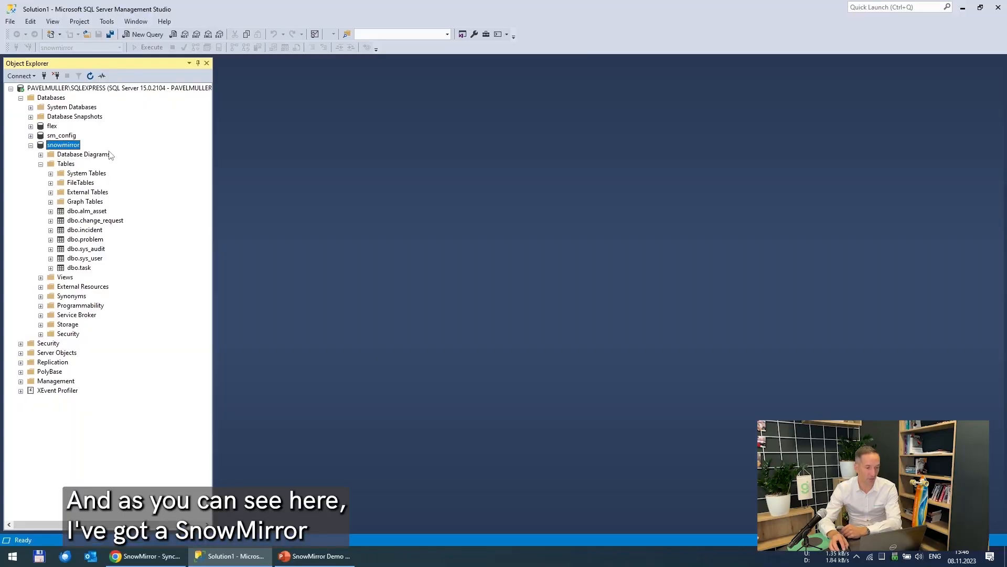
{"action": "right_click", "coordinate": [68, 167]}
{"action": "left_click", "coordinate": [107, 229]}
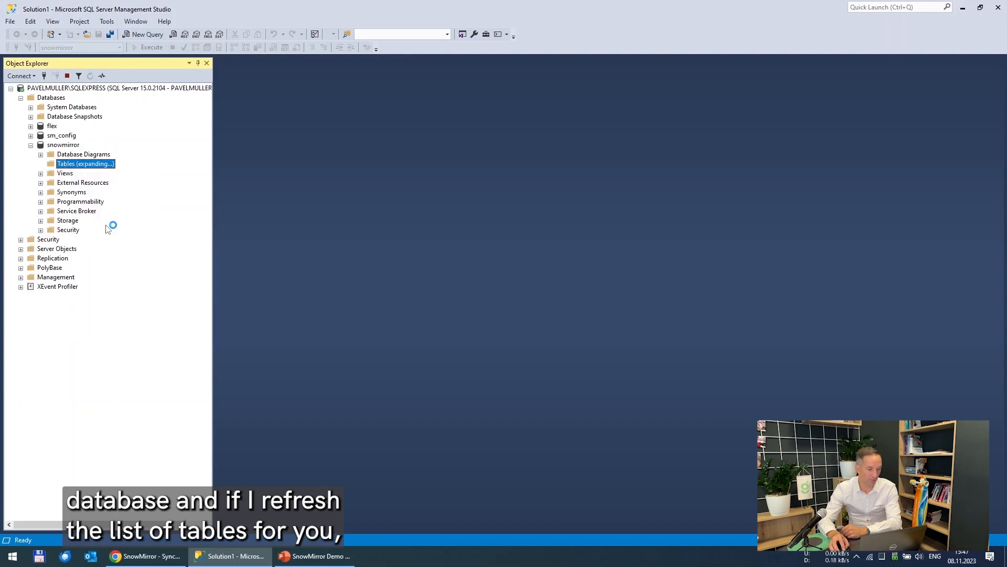
Step: Select the top 1000 rows of the dbo.cmdb_ci table
{"action": "left_click", "coordinate": [88, 233]}
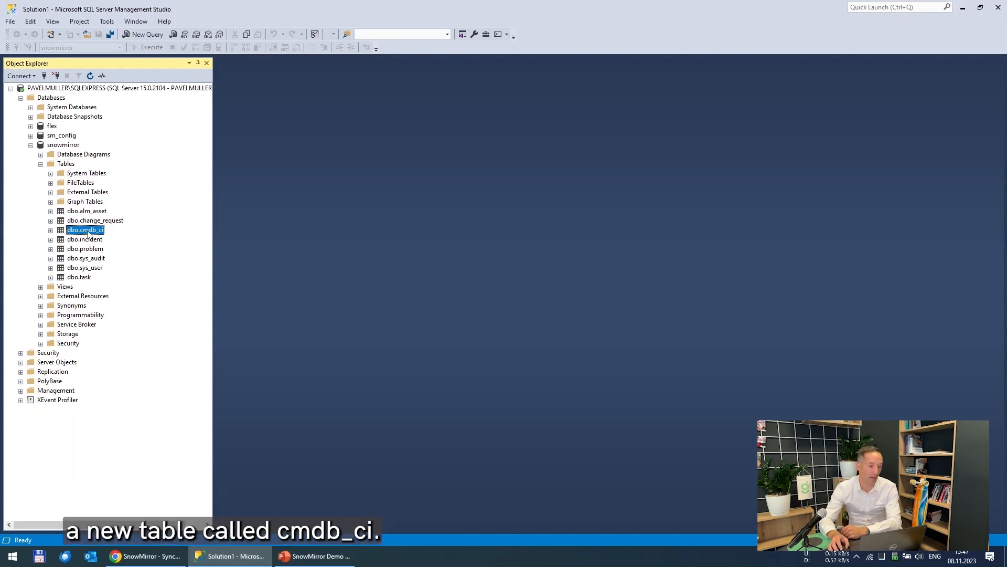
{"action": "right_click", "coordinate": [89, 232]}
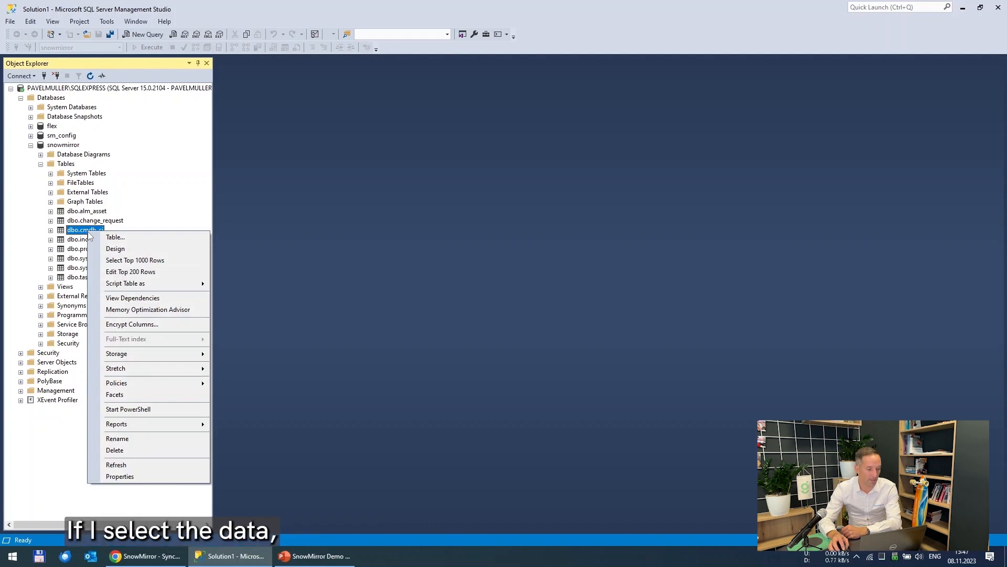
{"action": "left_click", "coordinate": [135, 260]}
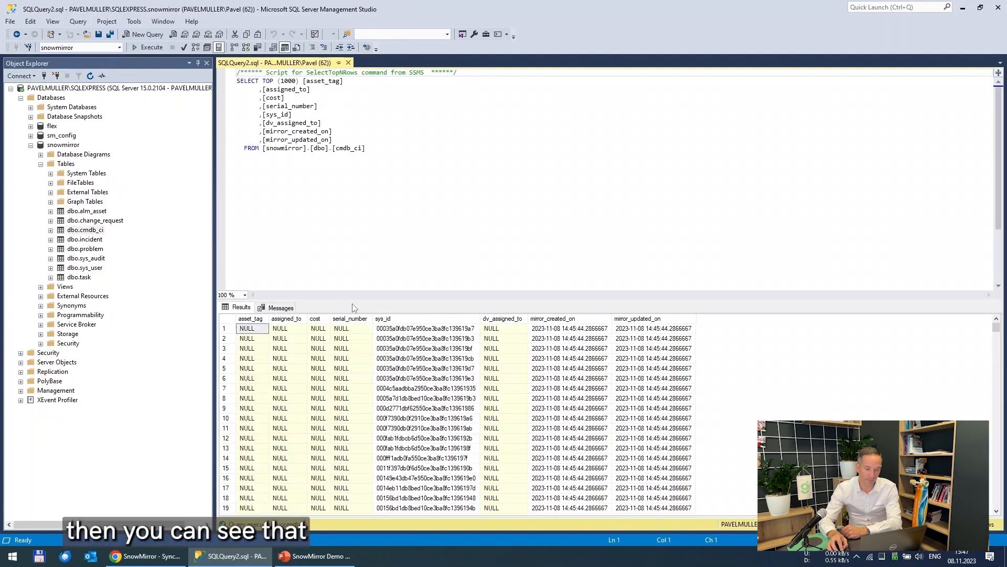
Step: Enlarge the results grid and scroll through the rows to find records containing data
{"action": "left_click_drag", "start_coordinate": [350, 299], "coordinate": [351, 252]}
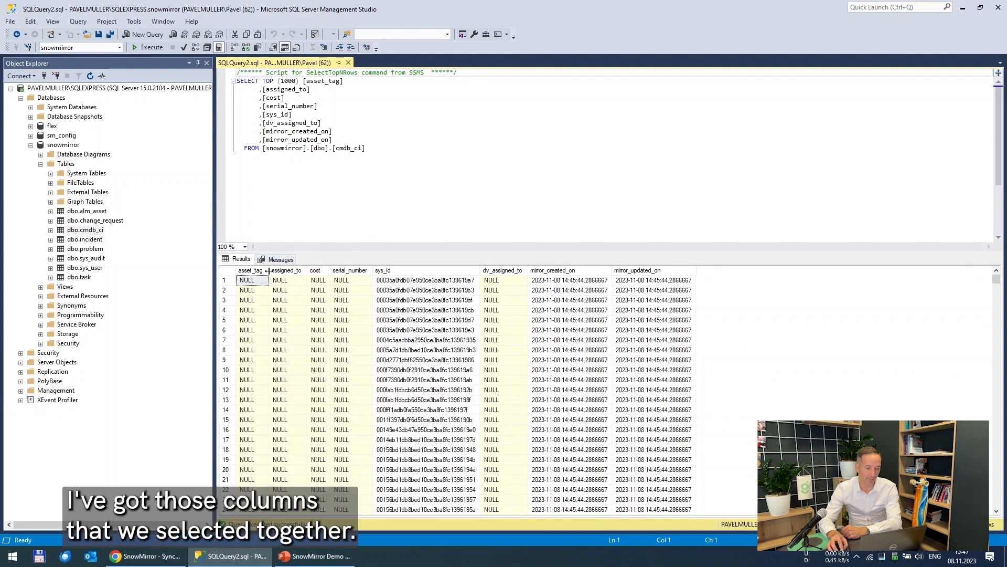
{"action": "left_click_drag", "start_coordinate": [269, 270], "coordinate": [372, 269]}
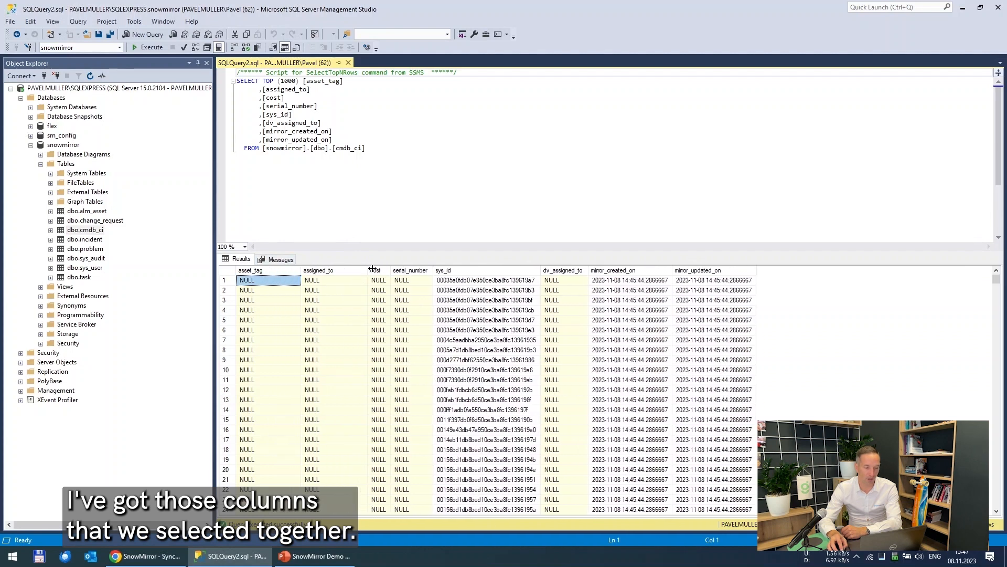
{"action": "scroll", "coordinate": [356, 324], "scroll_direction": "down", "scroll_amount": 20}
{"action": "scroll", "coordinate": [356, 325], "scroll_direction": "down", "scroll_amount": 20}
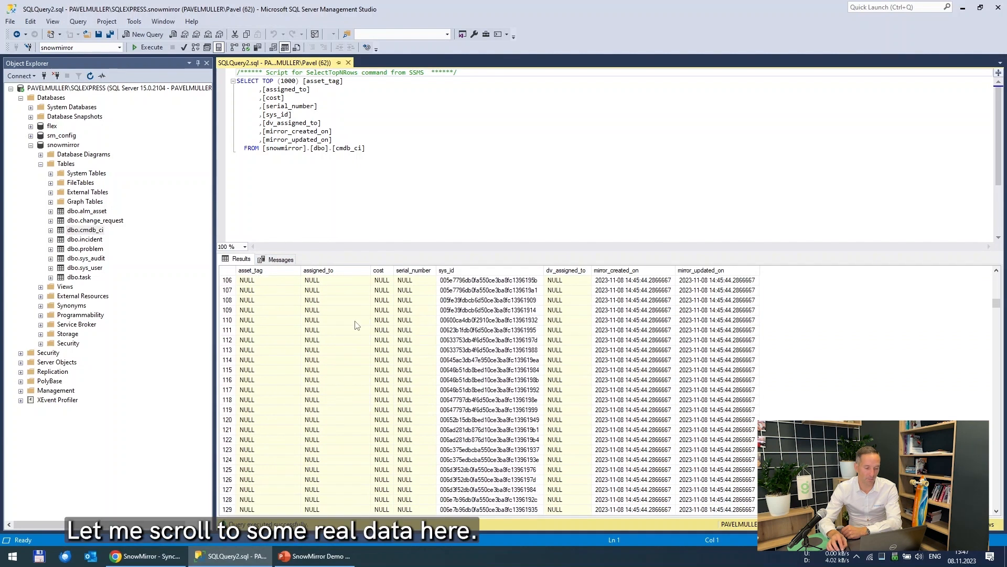
{"action": "scroll", "coordinate": [356, 324], "scroll_direction": "down", "scroll_amount": 2}
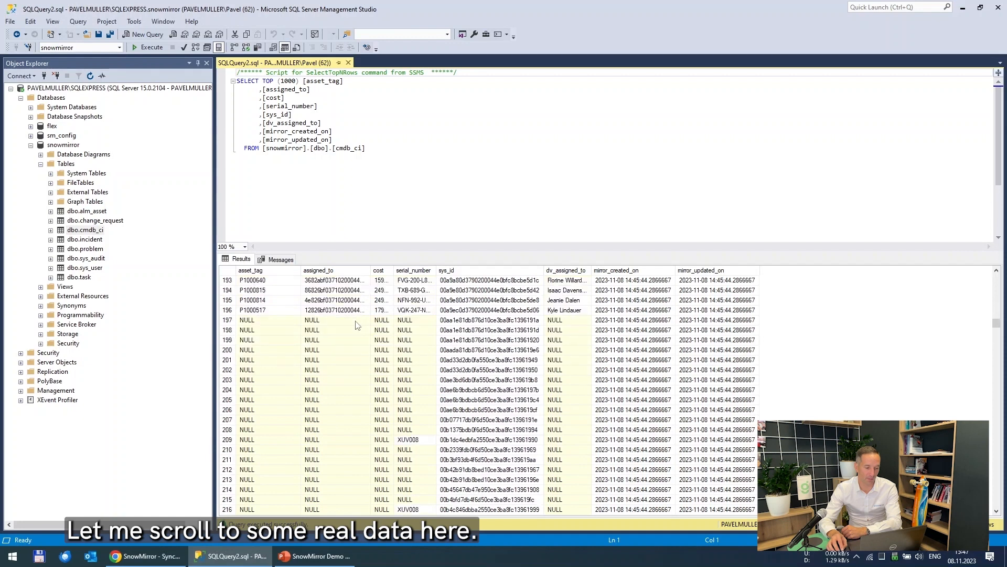
{"action": "scroll", "coordinate": [356, 324], "scroll_direction": "up", "scroll_amount": 1}
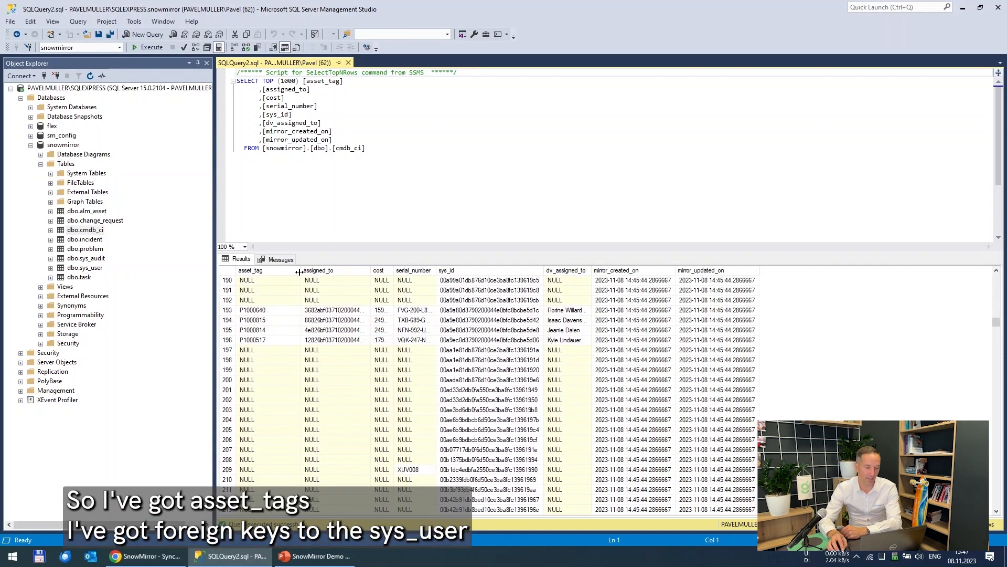
Step: Widen and inspect the asset_tag, assigned_to, cost, serial_number, sys_id, dv_assigned_to and mirror timestamp columns
{"action": "double_click", "coordinate": [371, 270]}
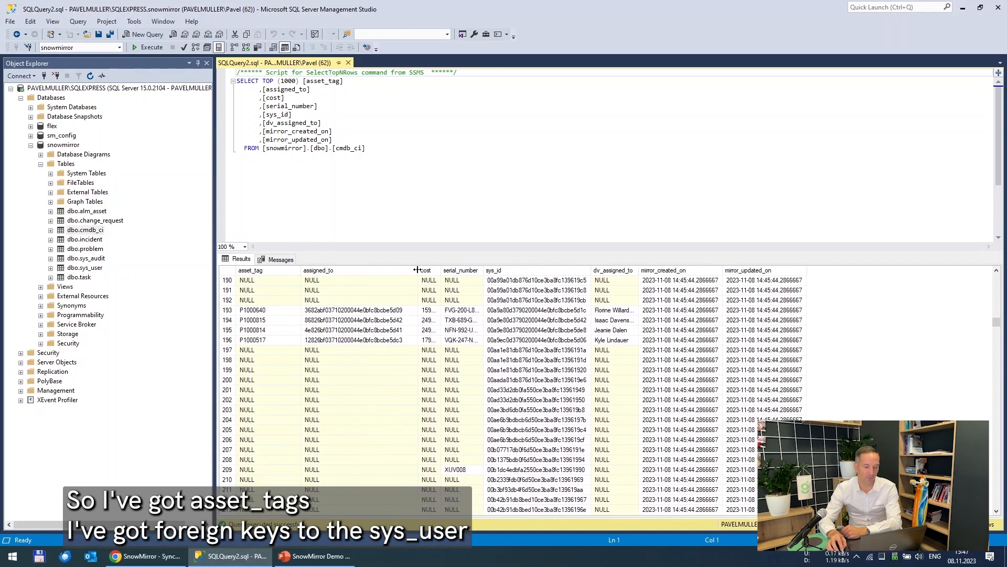
{"action": "left_click", "coordinate": [385, 312]}
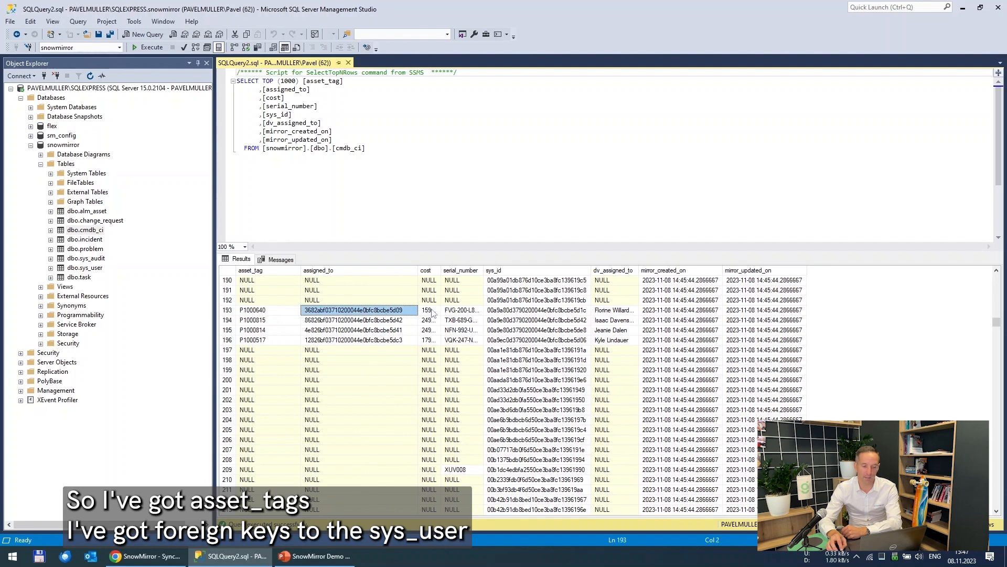
{"action": "double_click", "coordinate": [442, 270]}
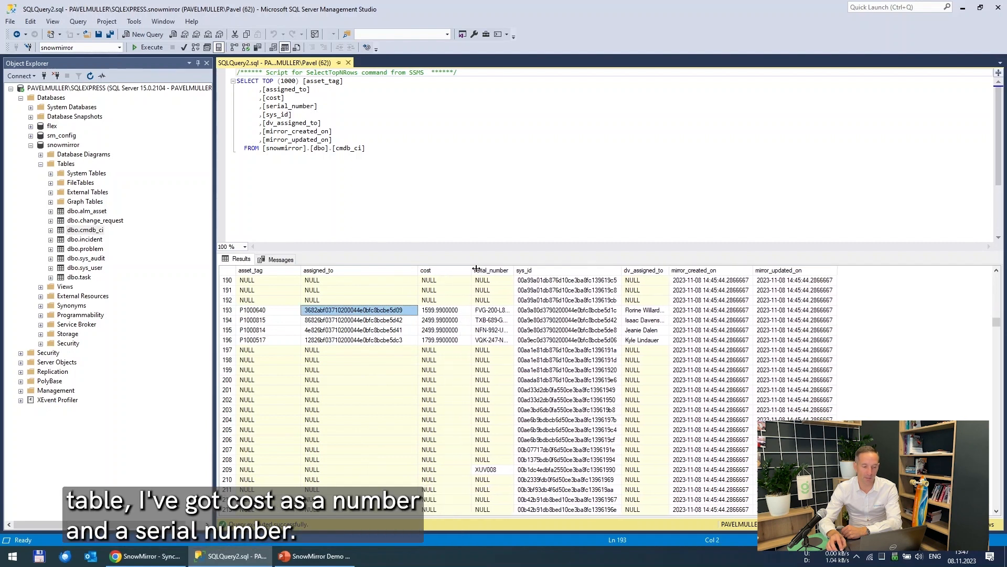
{"action": "left_click", "coordinate": [448, 311]}
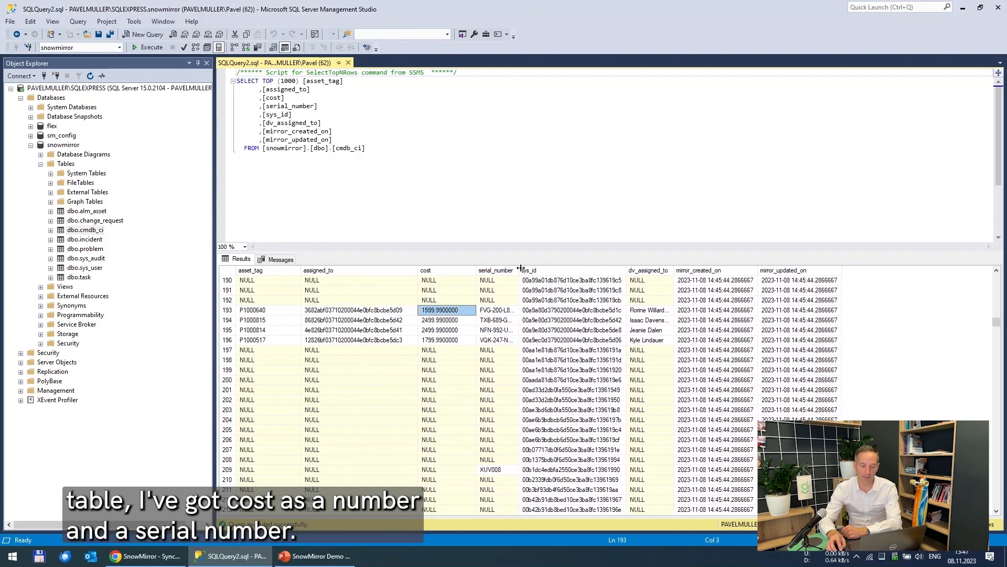
{"action": "left_click_drag", "start_coordinate": [520, 270], "coordinate": [556, 268]}
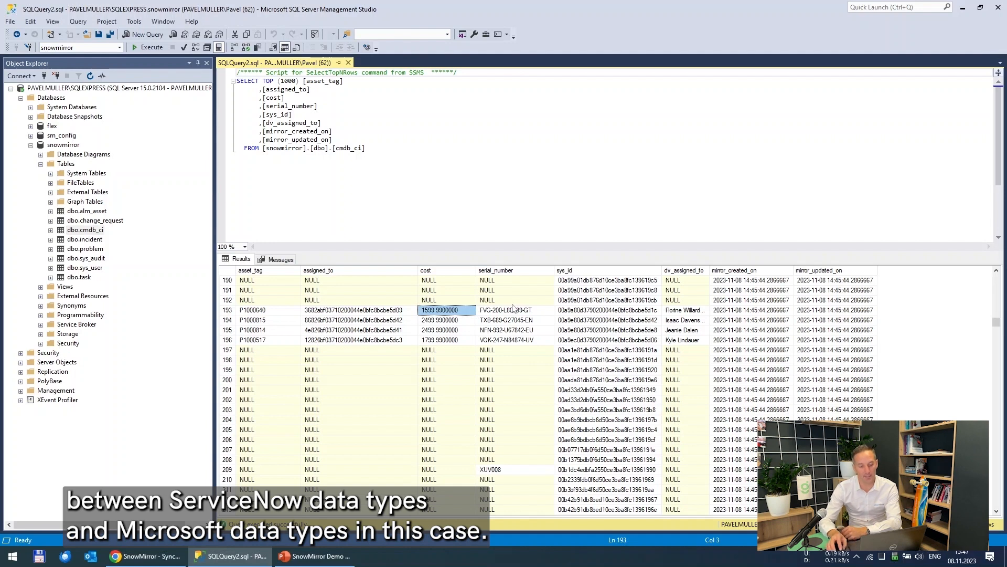
{"action": "left_click", "coordinate": [606, 310]}
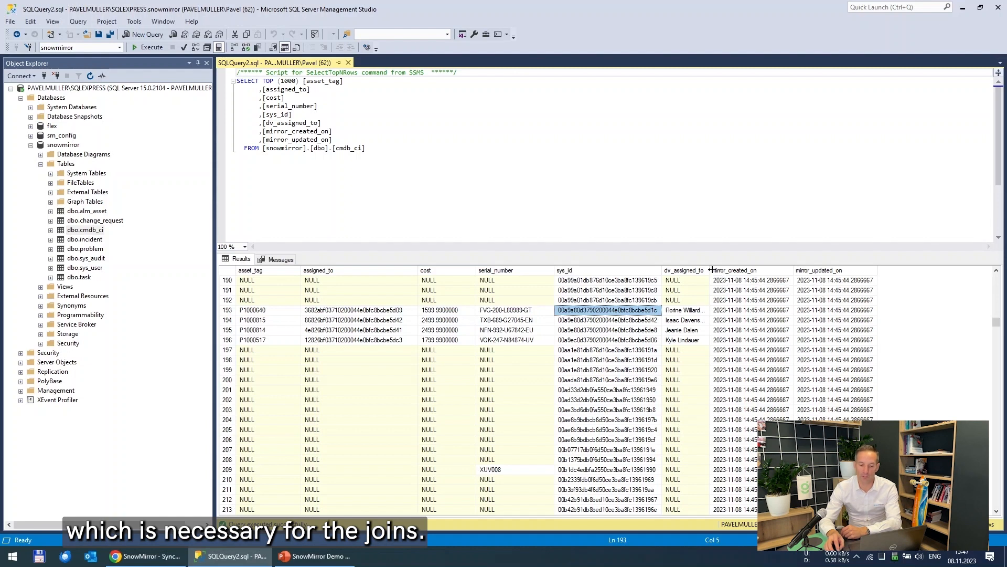
{"action": "left_click", "coordinate": [694, 271]}
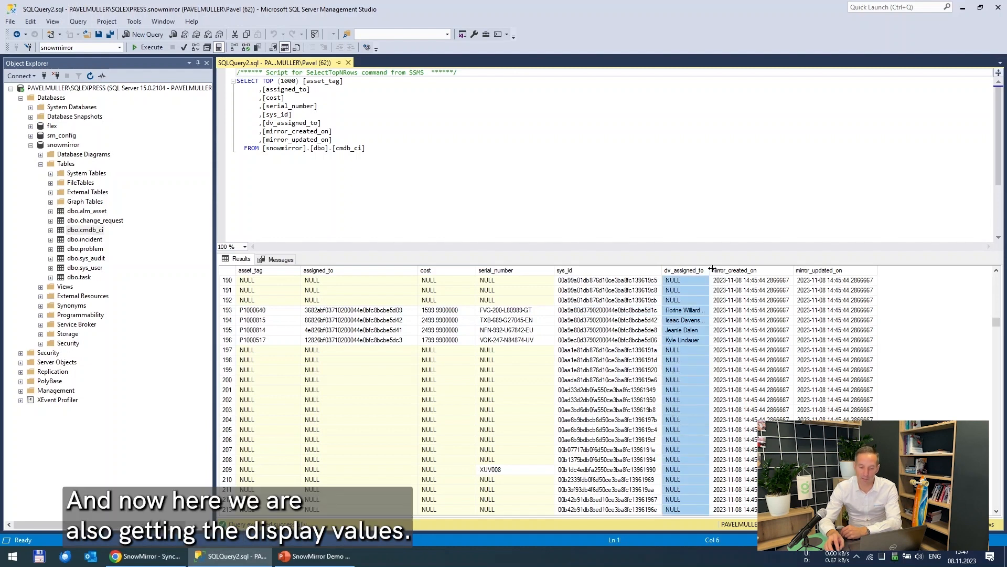
{"action": "left_click_drag", "start_coordinate": [712, 269], "coordinate": [758, 269]}
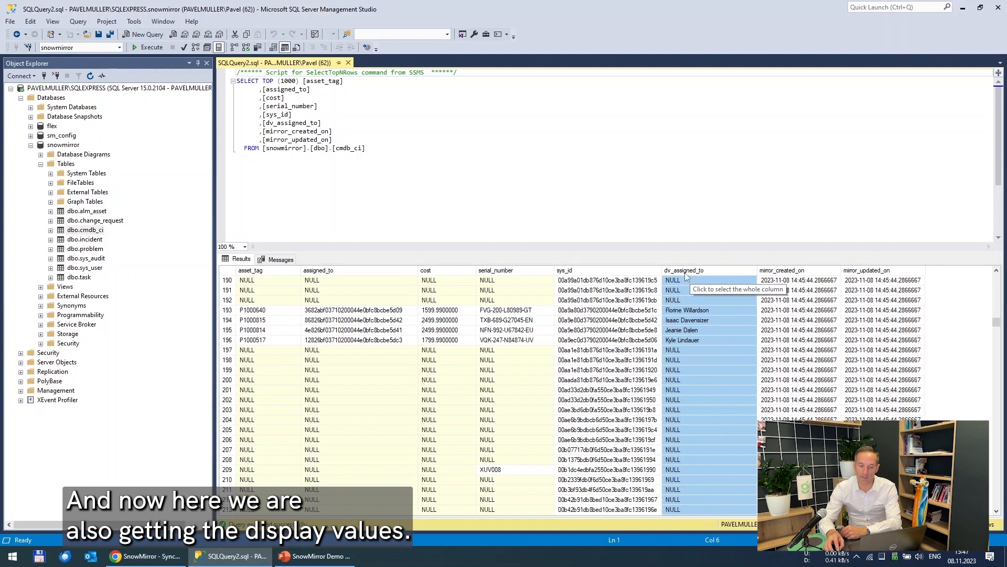
{"action": "left_click", "coordinate": [682, 309]}
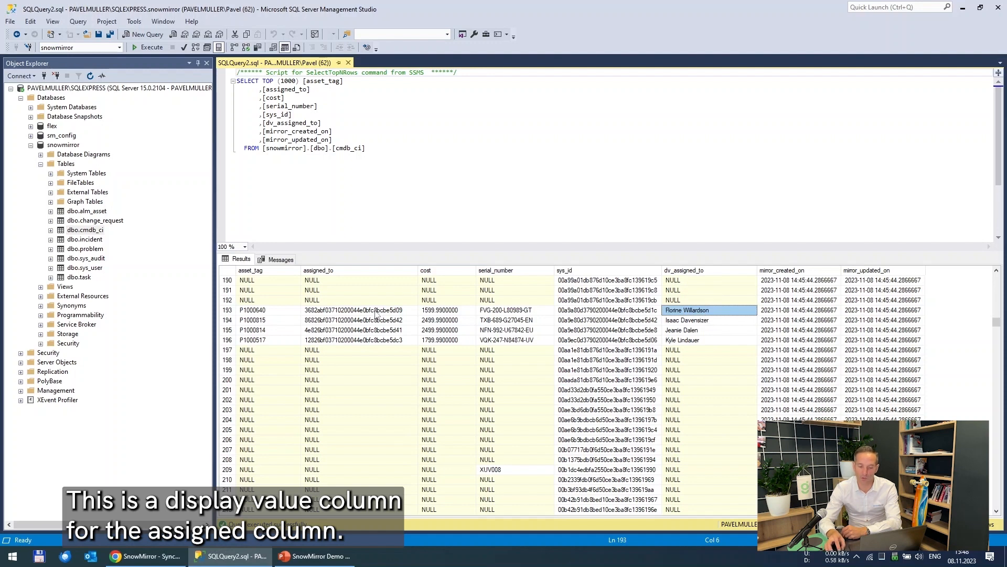
{"action": "left_click", "coordinate": [815, 311]}
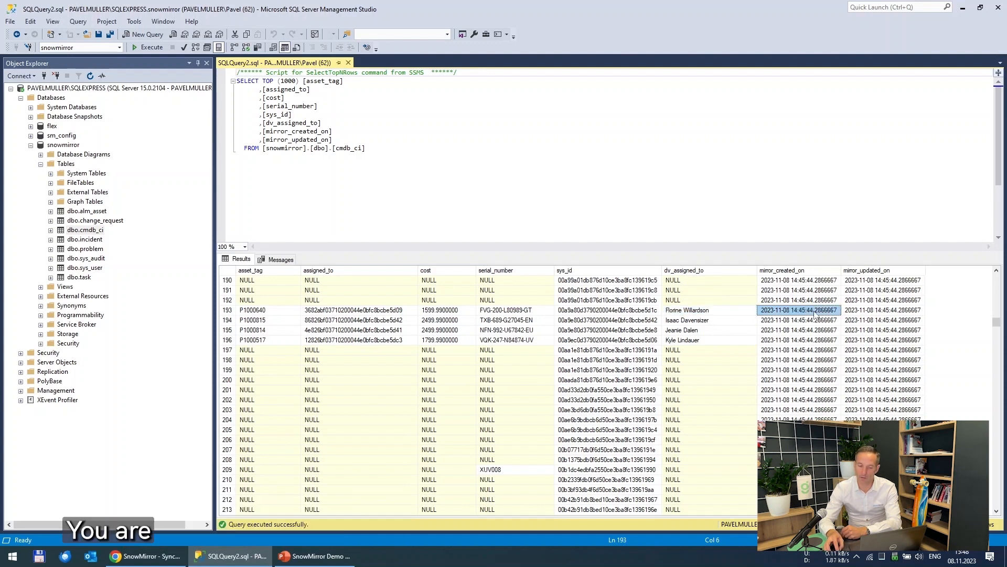
{"action": "left_click", "coordinate": [873, 310]}
{"action": "left_click", "coordinate": [798, 315]}
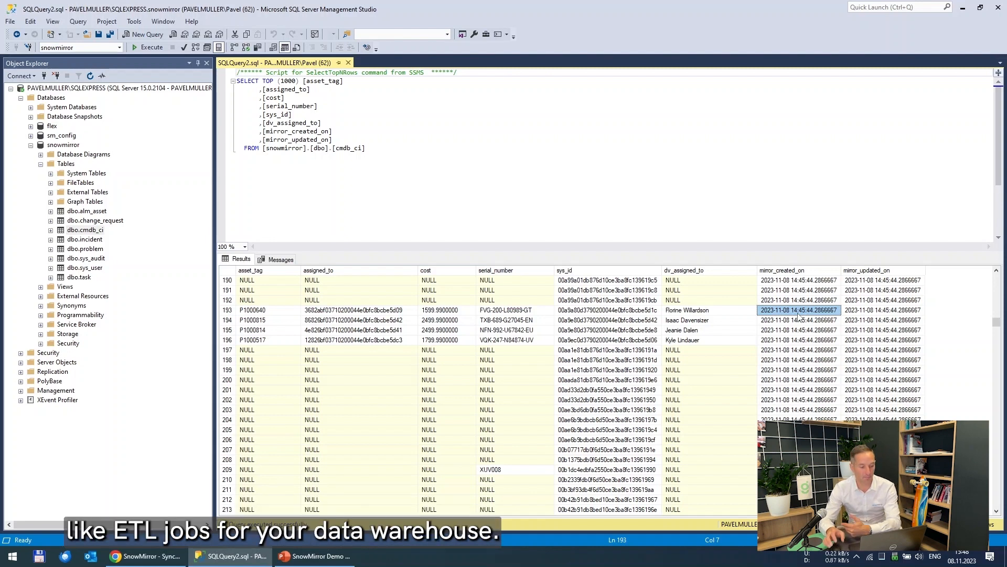
{"action": "left_click", "coordinate": [140, 556]}
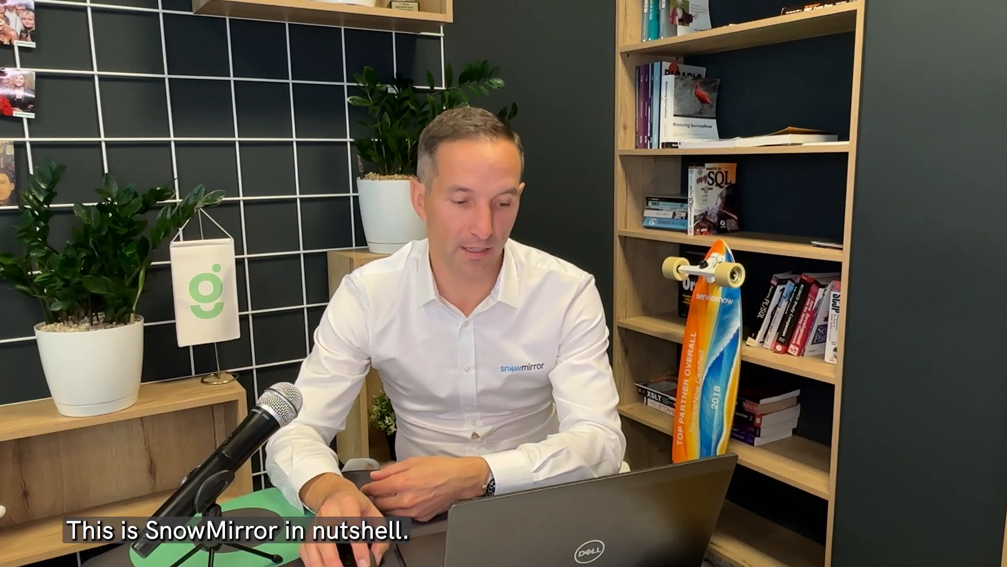